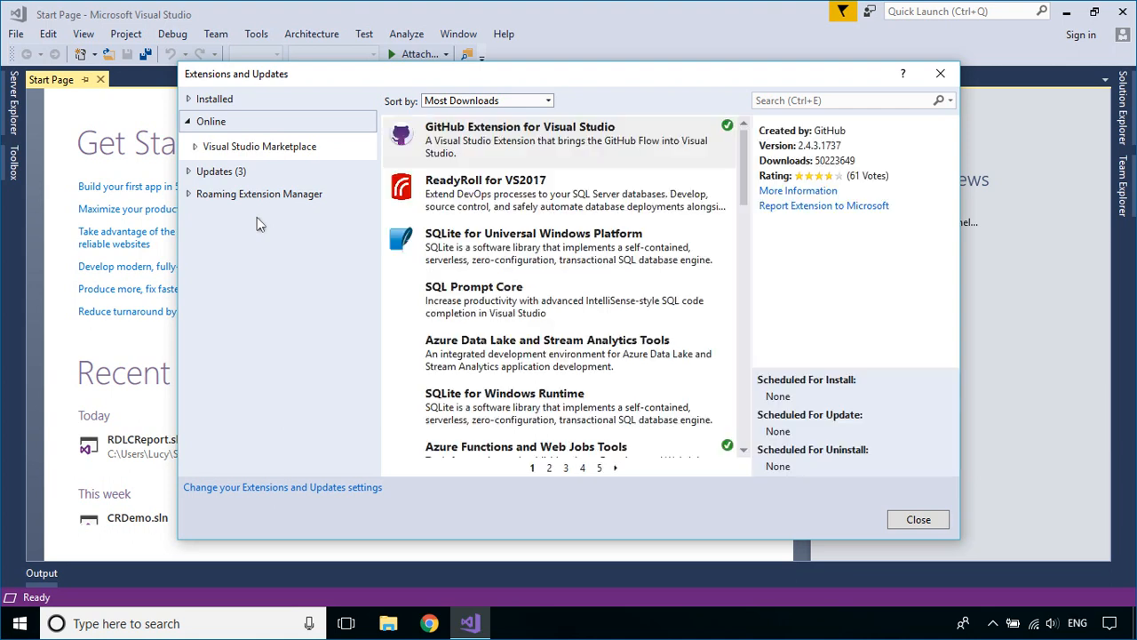
# - Search the online extensions for "installer" and schedule Microsoft Visual Studio 2017 Installer Projects for installation
pyautogui.click(886, 101)
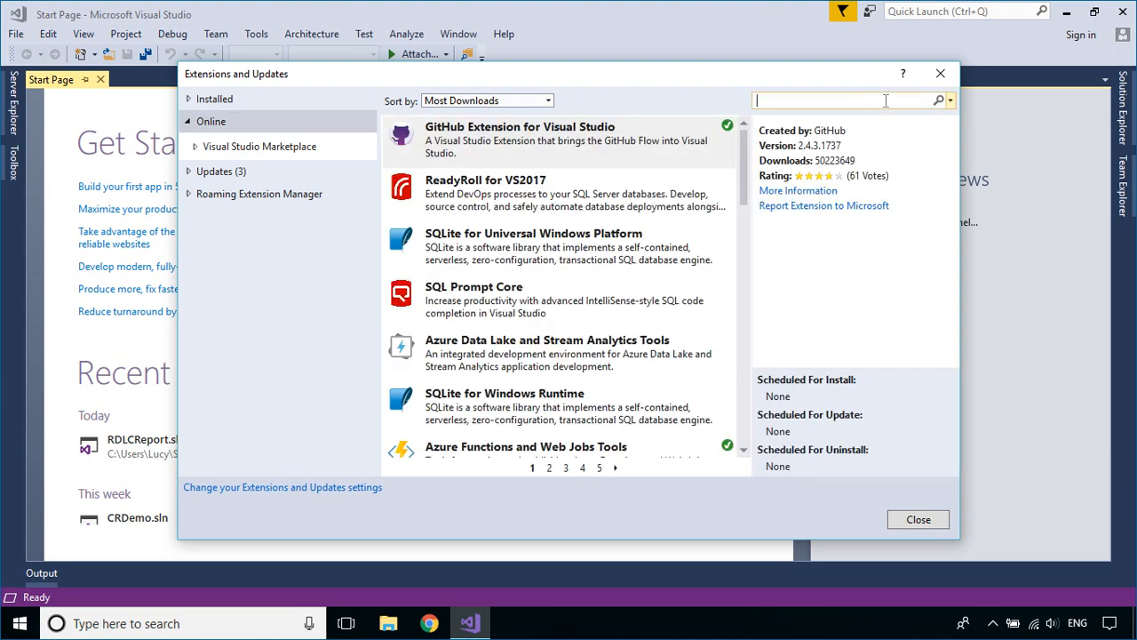
pyautogui.write('installer')
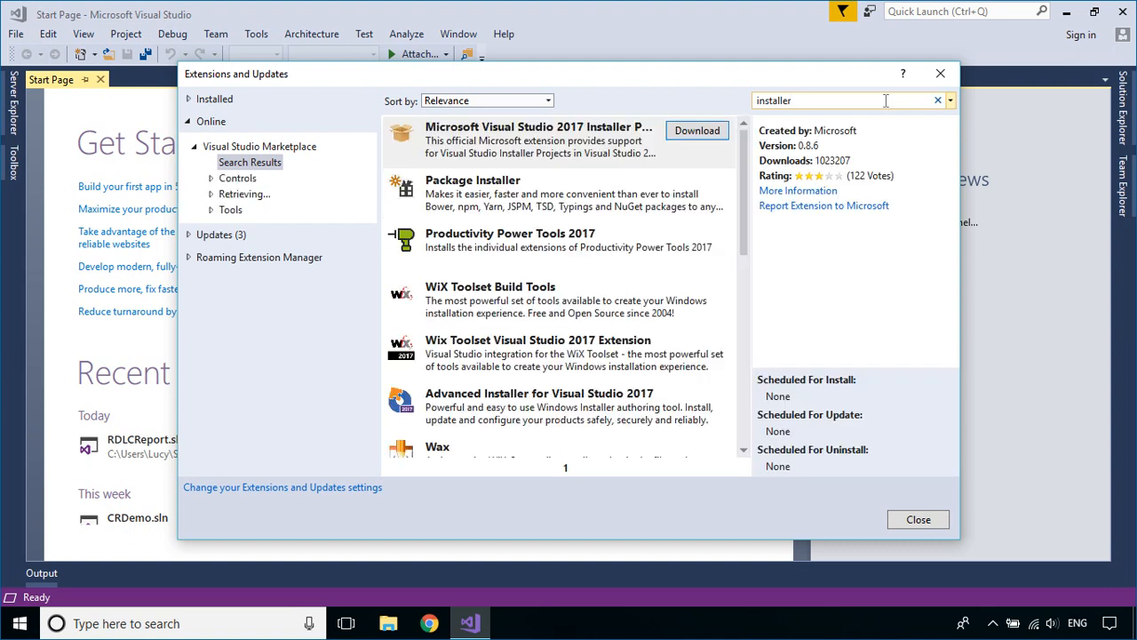
pyautogui.click(700, 135)
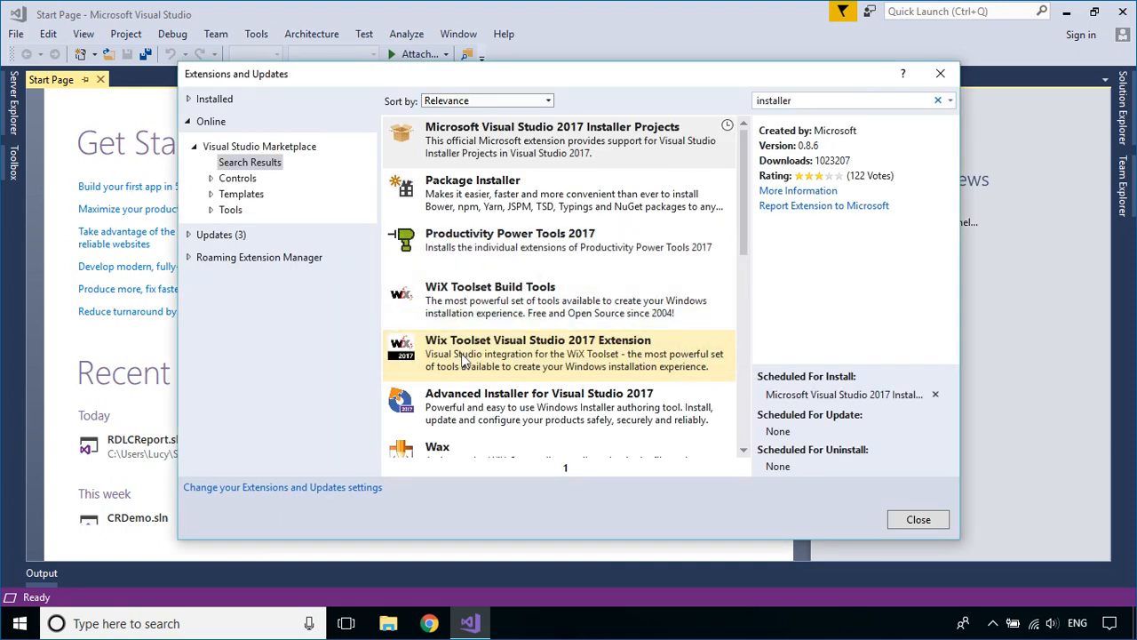
pyautogui.click(927, 519)
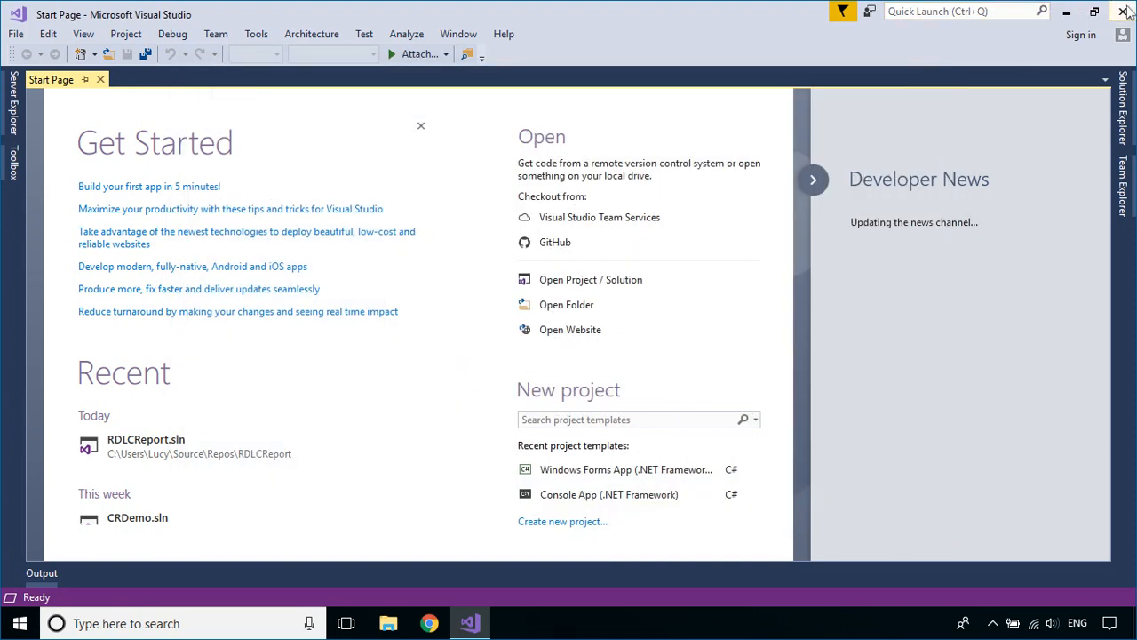
# - Exit Visual Studio and apply the scheduled modifications in the VSIX Installer to install the extension
pyautogui.click(1123, 11)
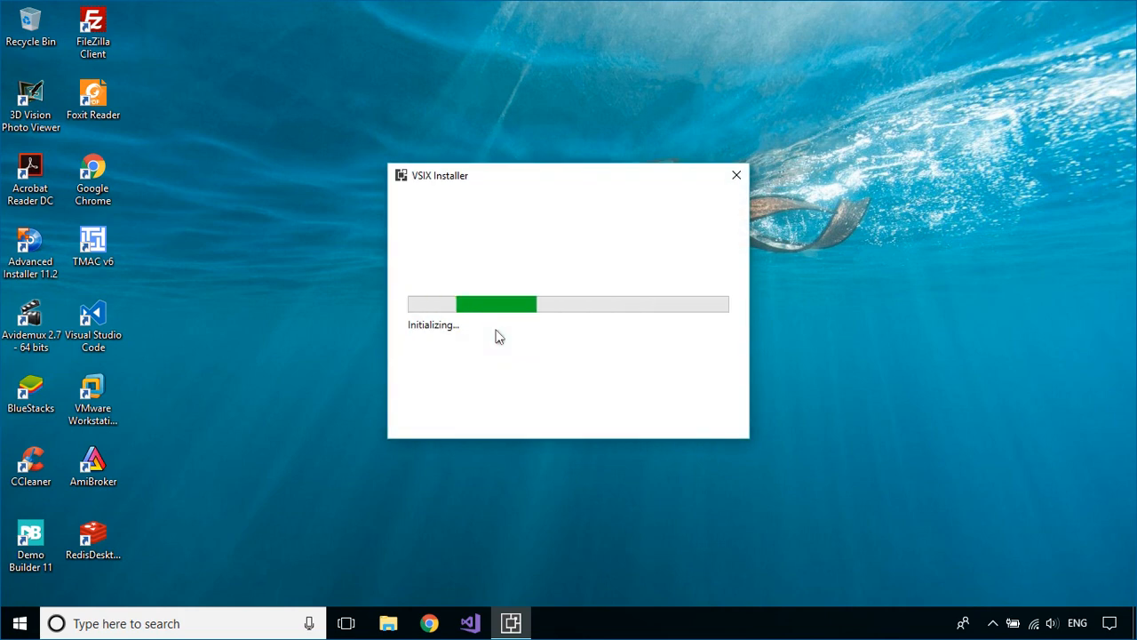
pyautogui.click(625, 409)
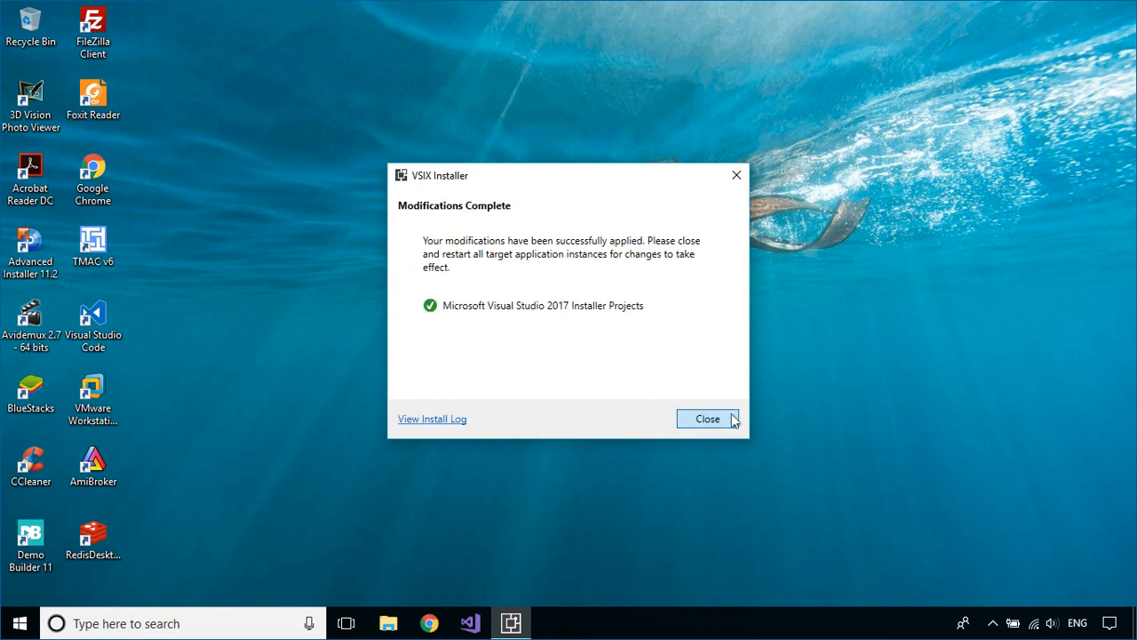
pyautogui.click(711, 417)
# - Relaunch Visual Studio and create a Visual C# Windows Forms App (.NET Framework) project named AppSetup
pyautogui.click(471, 623)
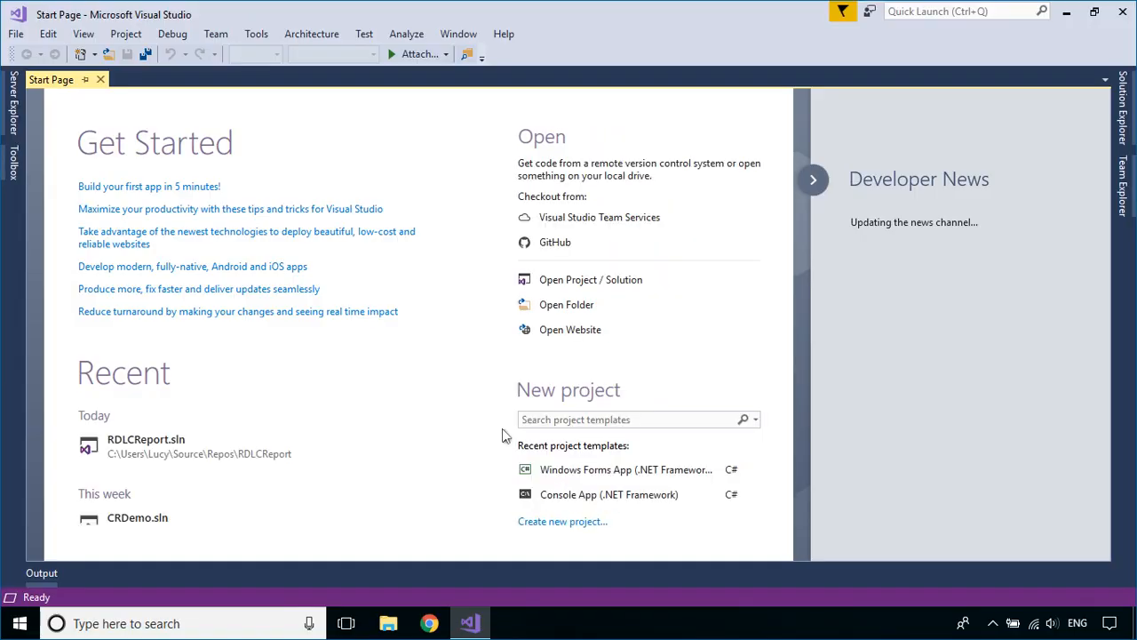
pyautogui.click(563, 533)
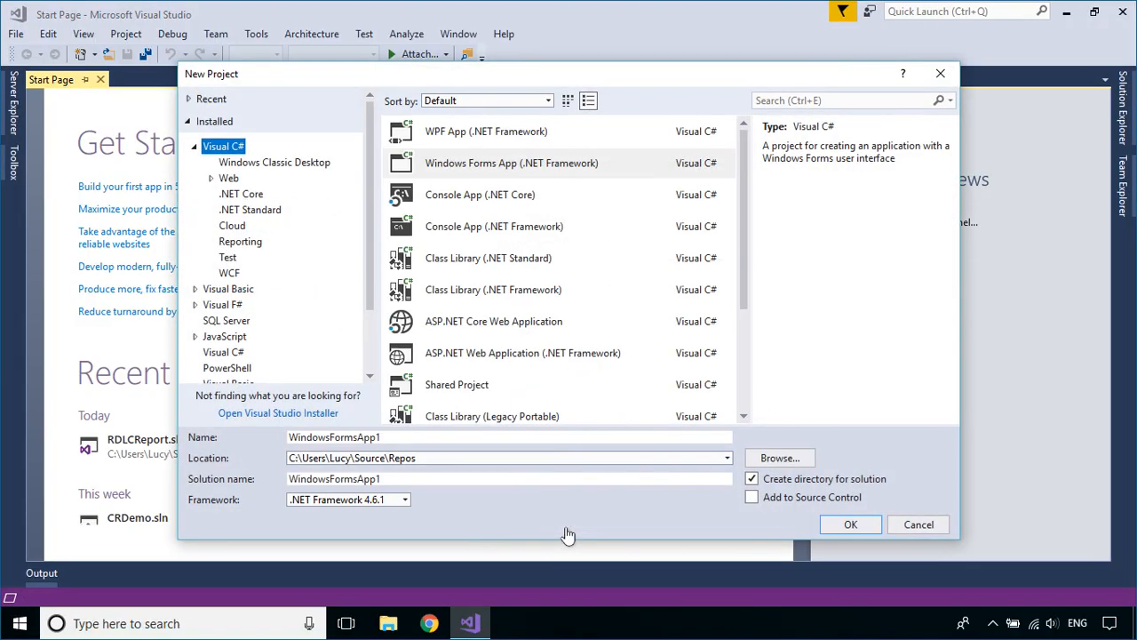
pyautogui.doubleClick(352, 436)
pyautogui.write('AppSetup')
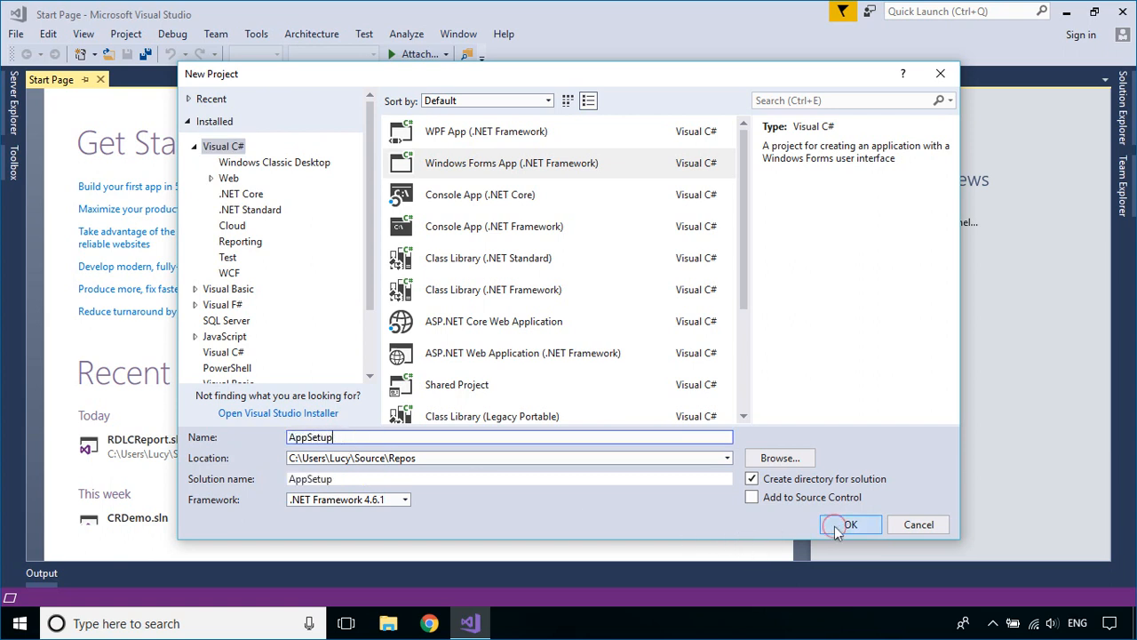
pyautogui.click(840, 525)
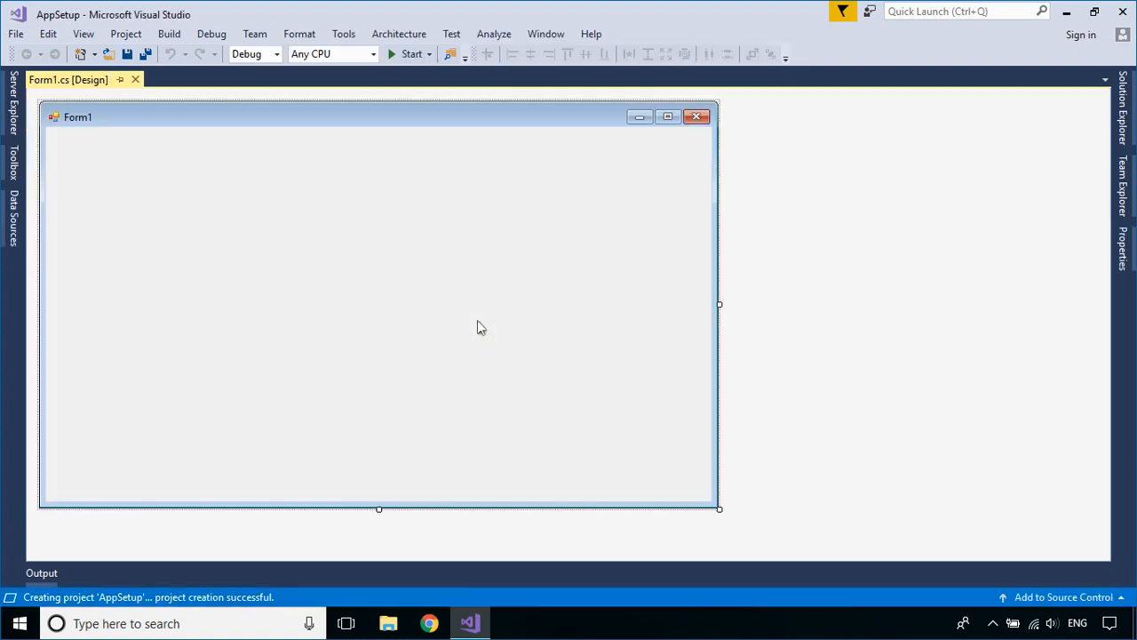
# - Add a Visual Studio Installer Setup Project named Setup to the AppSetup solution
pyautogui.click(1123, 106)
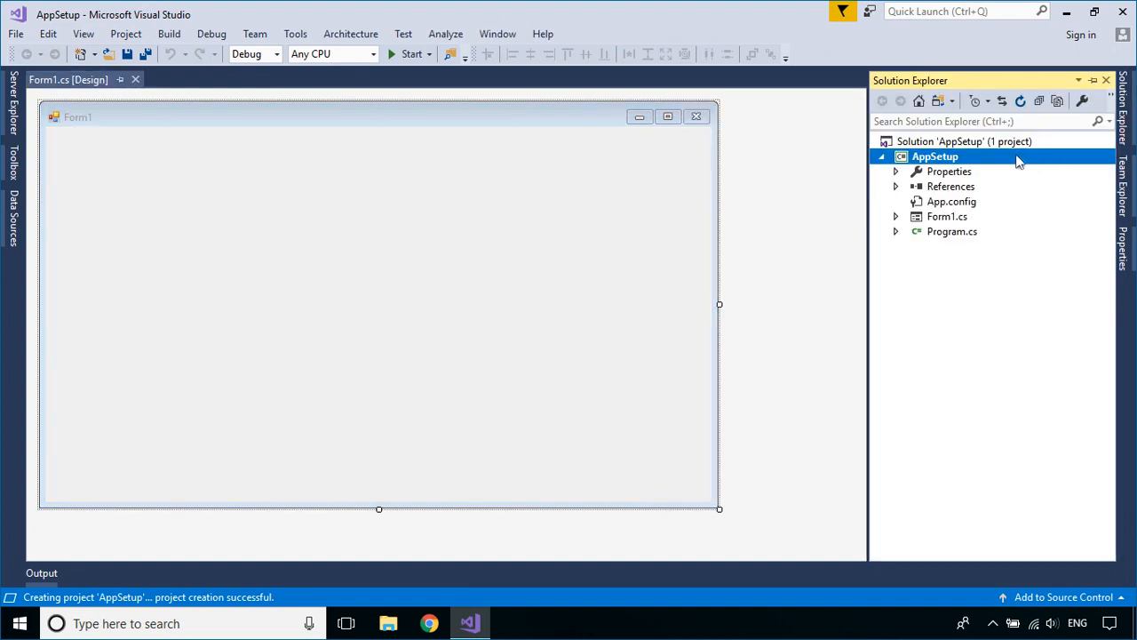
pyautogui.rightClick(977, 142)
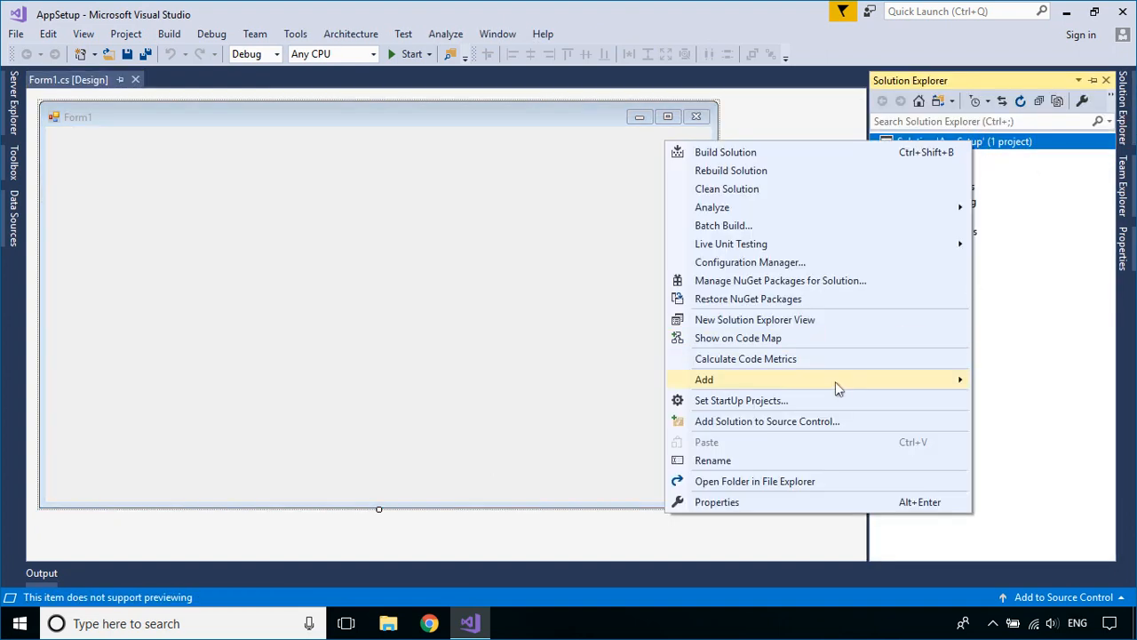
pyautogui.moveTo(835, 382)
pyautogui.click(563, 389)
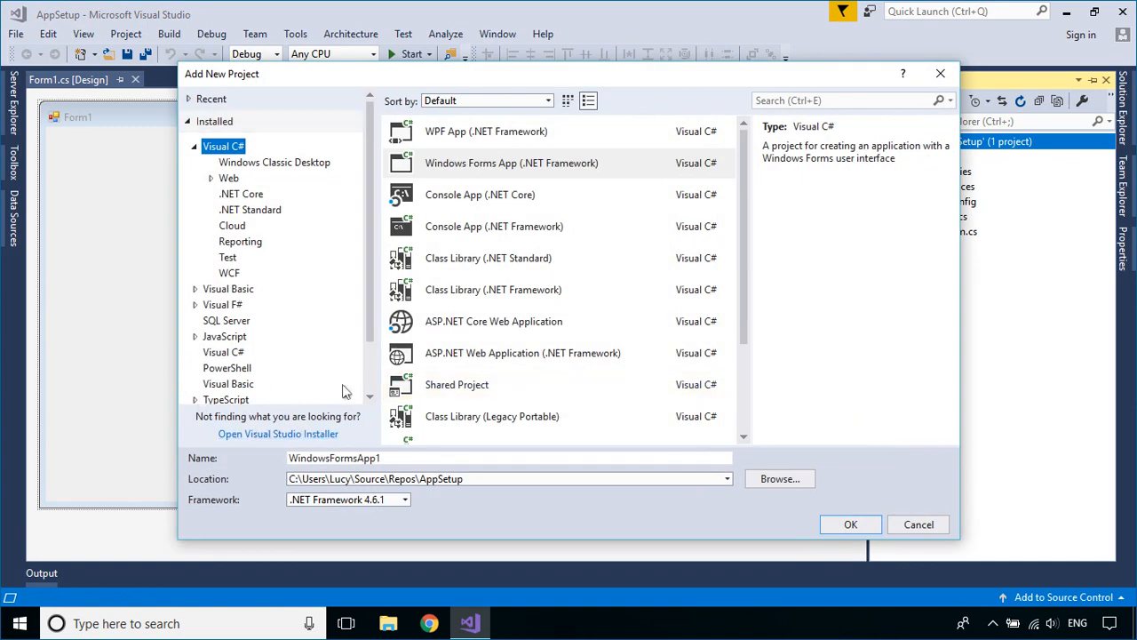
pyautogui.moveTo(374, 331); pyautogui.dragTo(377, 382)
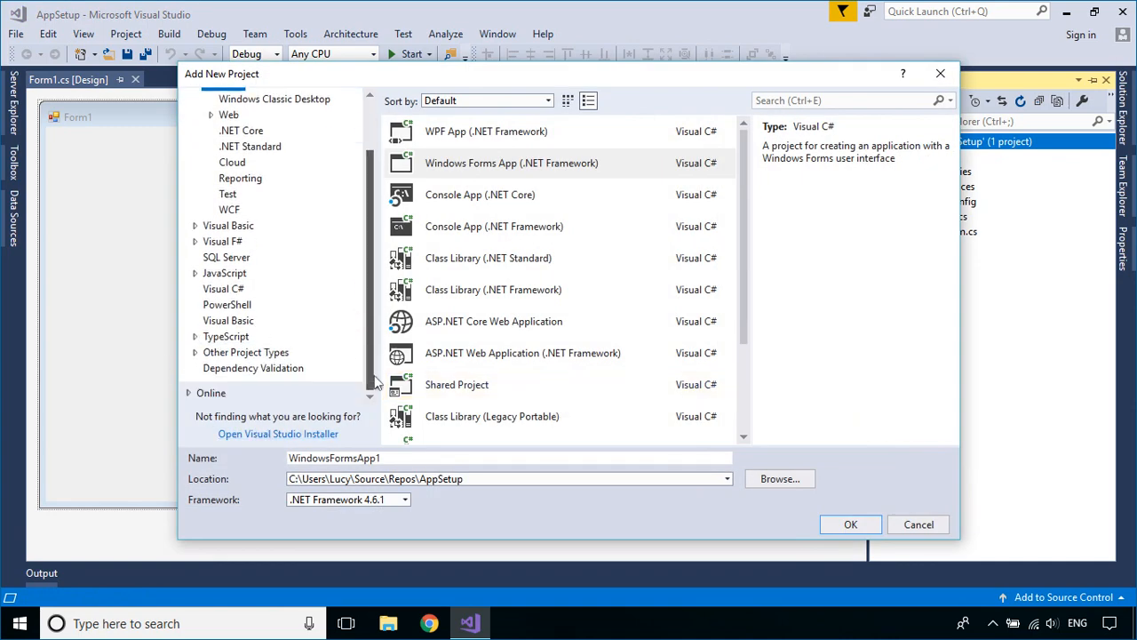
pyautogui.click(254, 354)
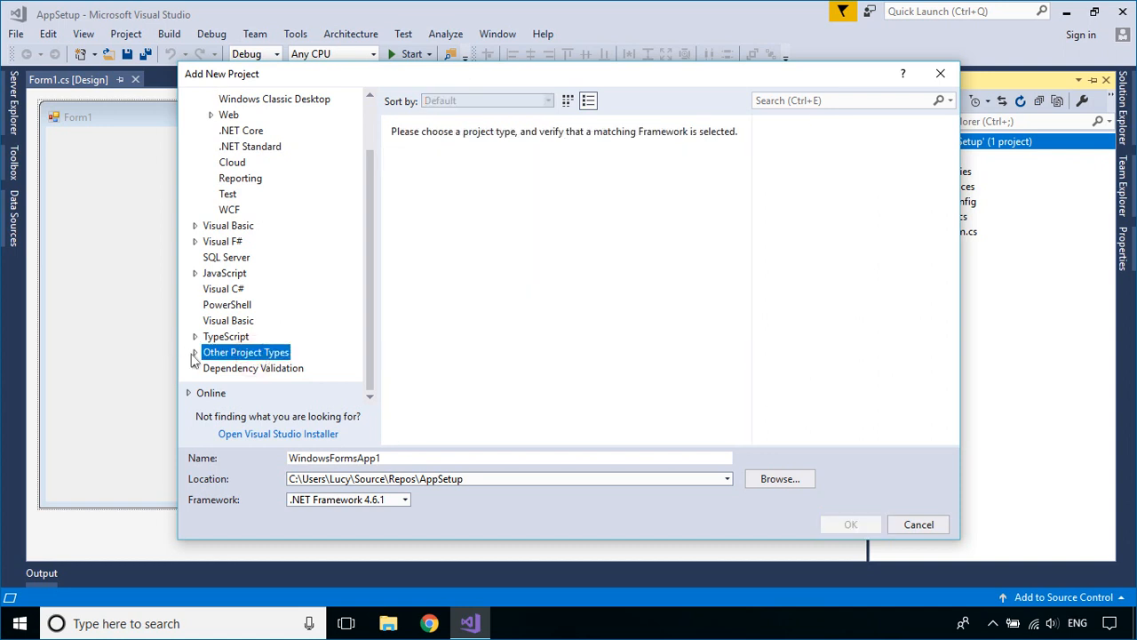
pyautogui.click(194, 353)
pyautogui.click(259, 369)
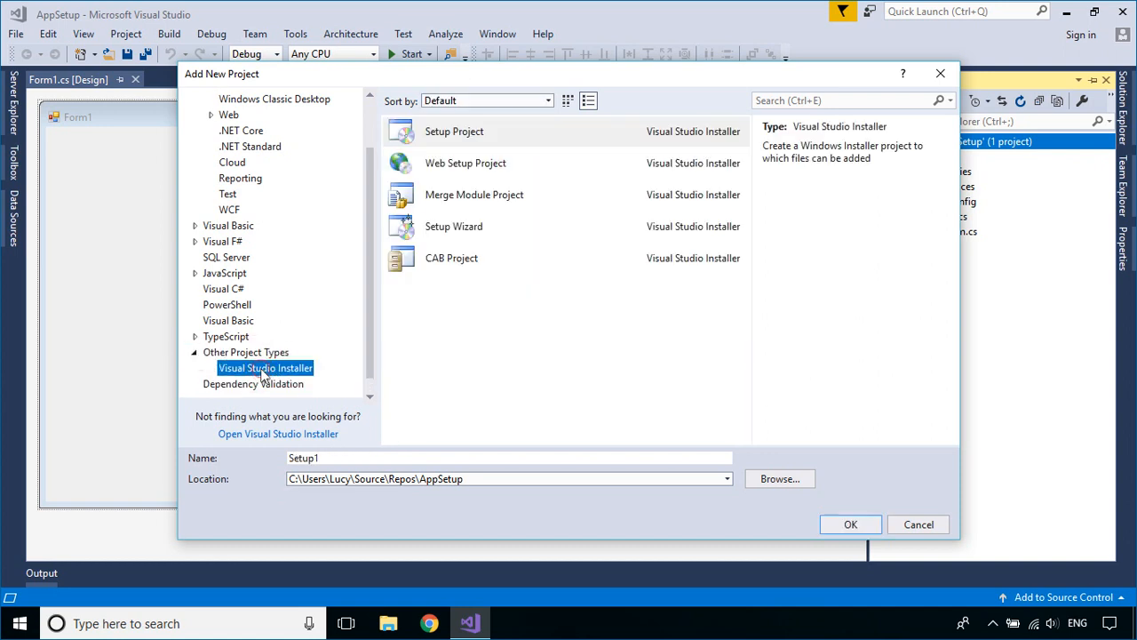
pyautogui.click(355, 458)
pyautogui.press('BackSpace')
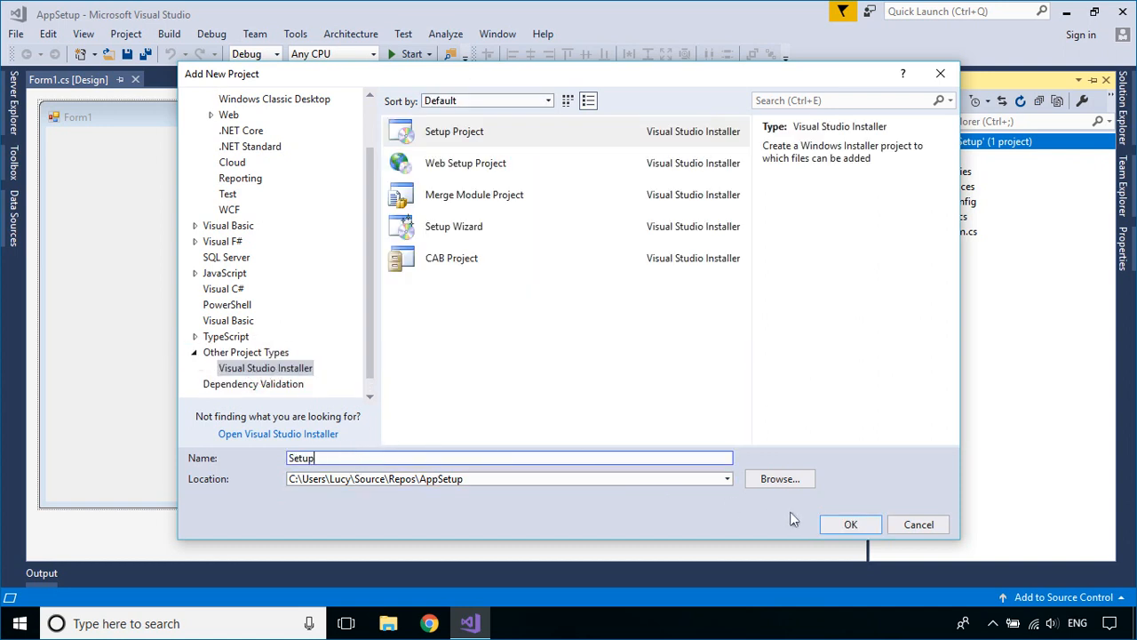
pyautogui.click(850, 525)
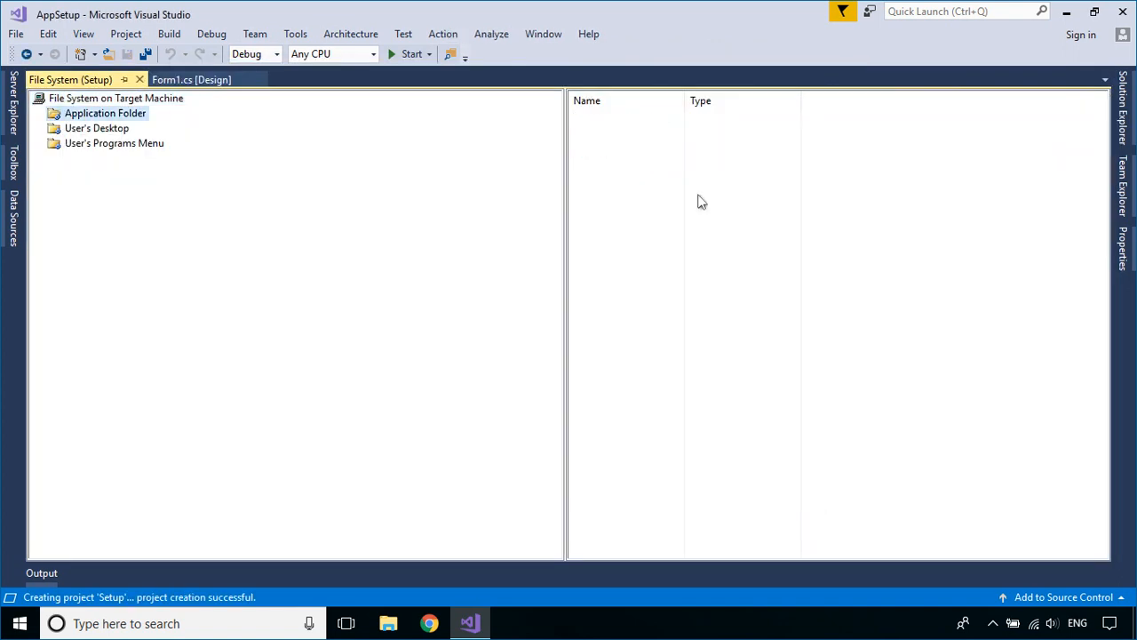
# - Add the primary output of the AppSetup project, with the active configuration, to the Application Folder
pyautogui.rightClick(642, 160)
pyautogui.moveTo(668, 168)
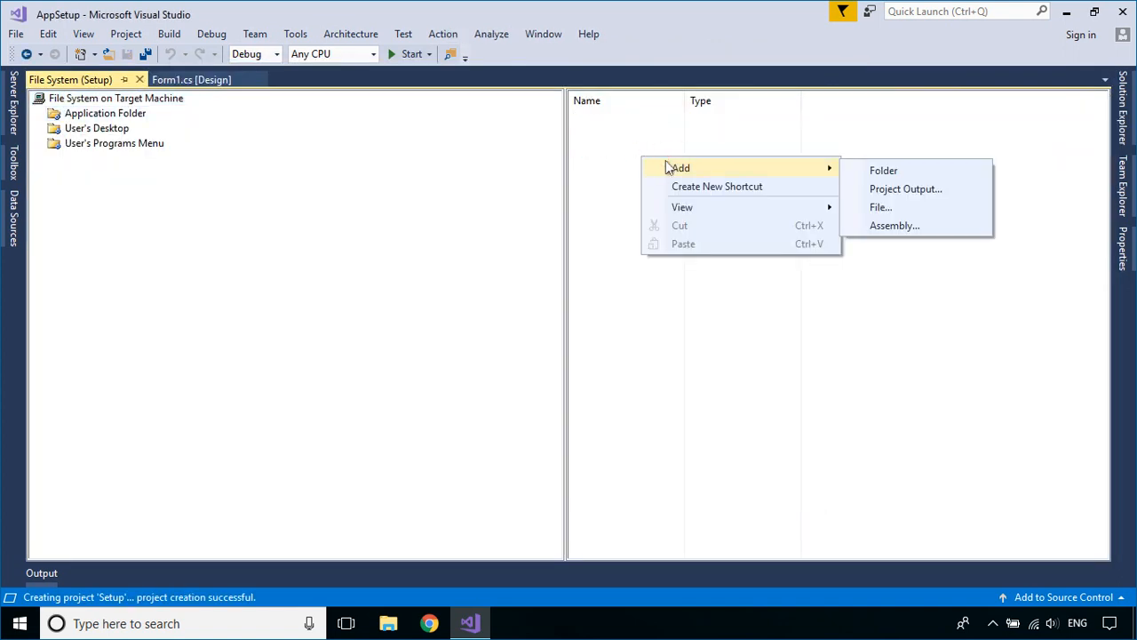
pyautogui.click(902, 192)
pyautogui.click(583, 462)
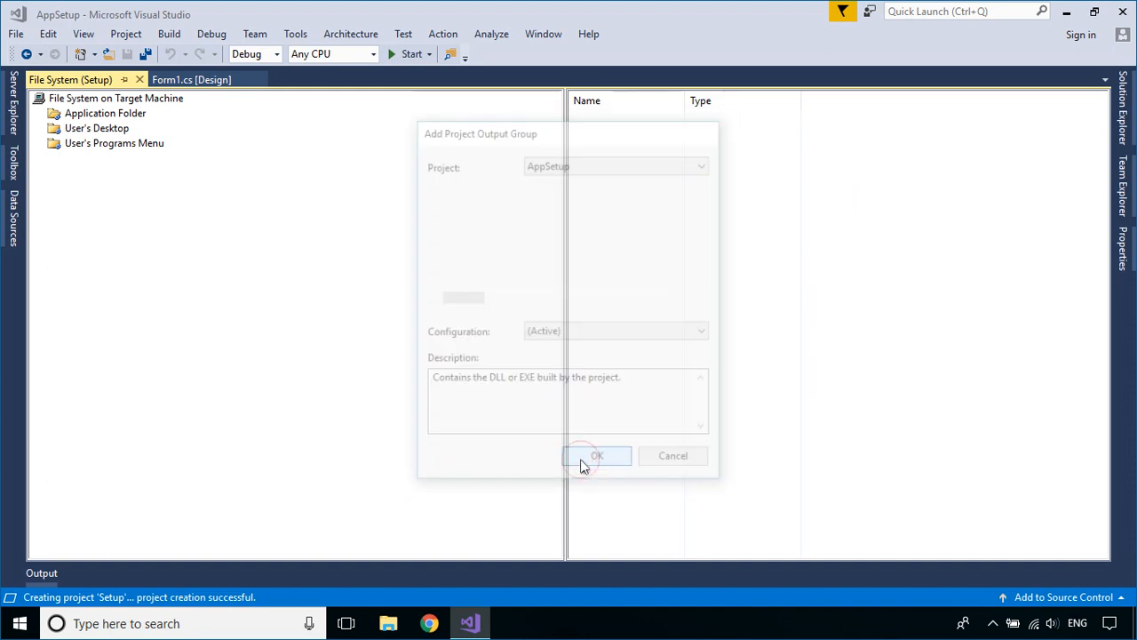
# - Create a shortcut to the primary output, rename it AppSetup, and move it into the User's Desktop folder
pyautogui.rightClick(626, 119)
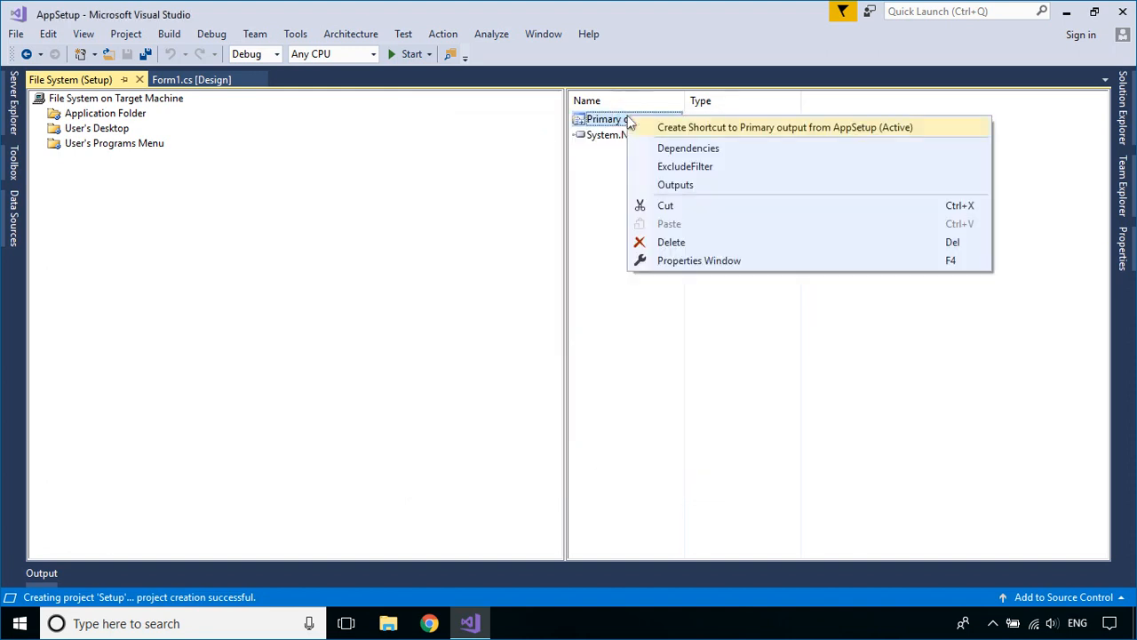
pyautogui.click(691, 126)
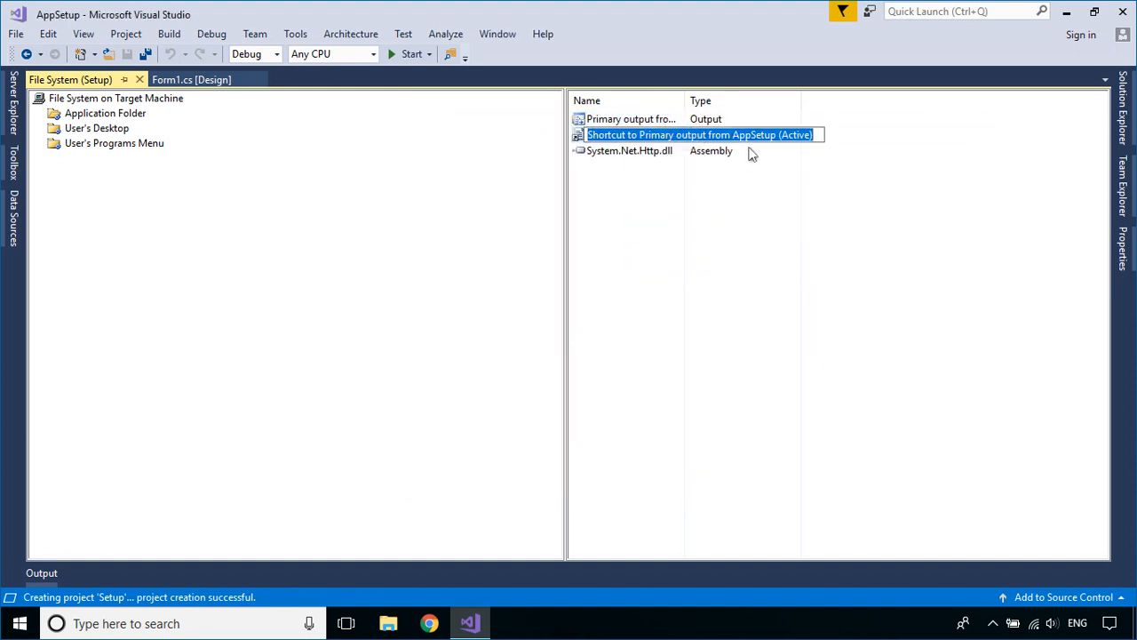
pyautogui.moveTo(733, 135); pyautogui.dragTo(582, 138)
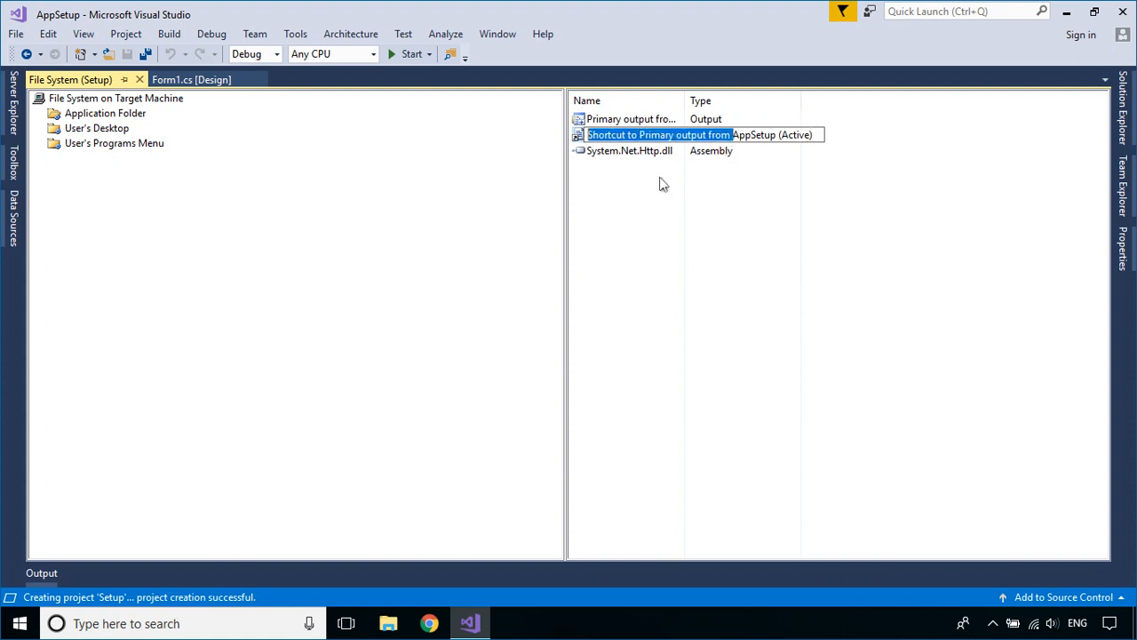
pyautogui.press('BackSpace')
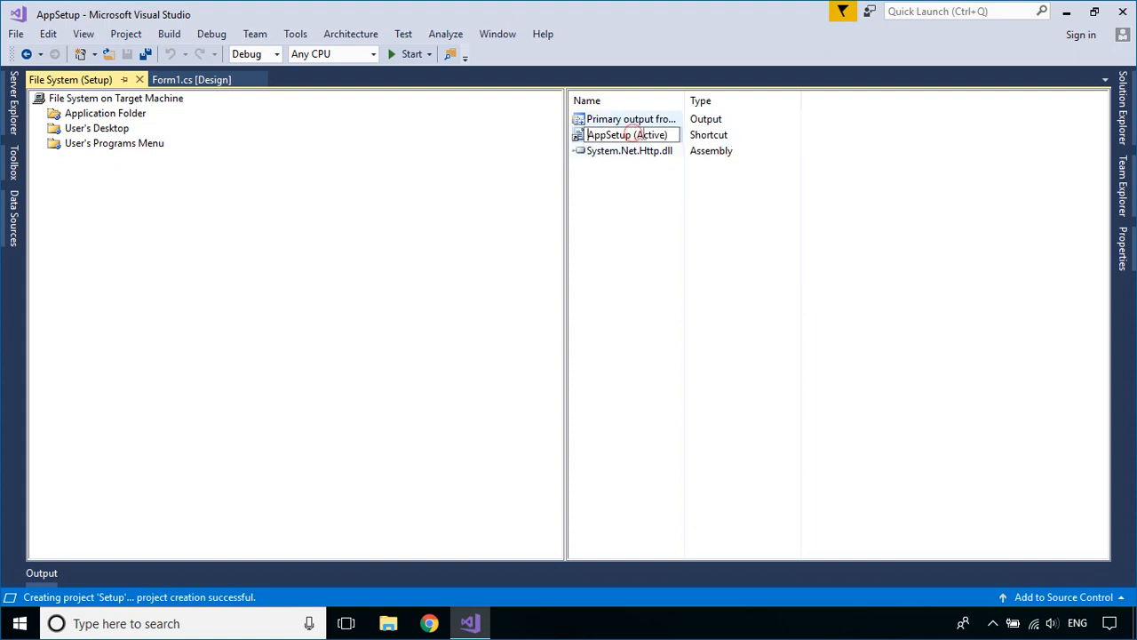
pyautogui.moveTo(635, 135); pyautogui.dragTo(674, 135)
pyautogui.press('BackSpace')
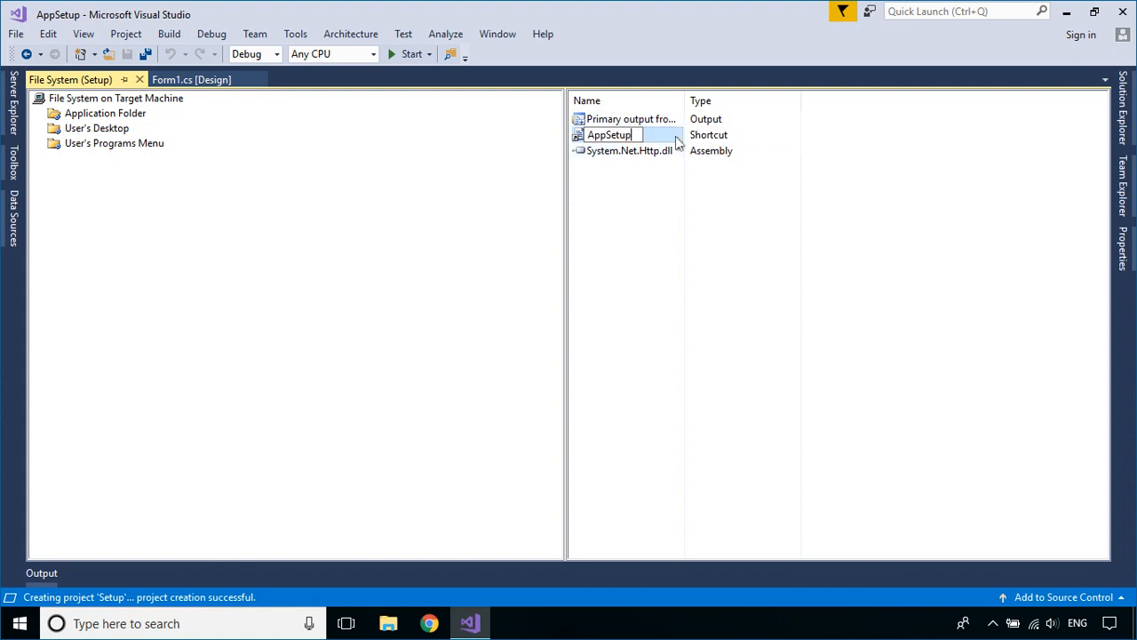
pyautogui.press('Return')
pyautogui.moveTo(602, 125); pyautogui.dragTo(104, 141)
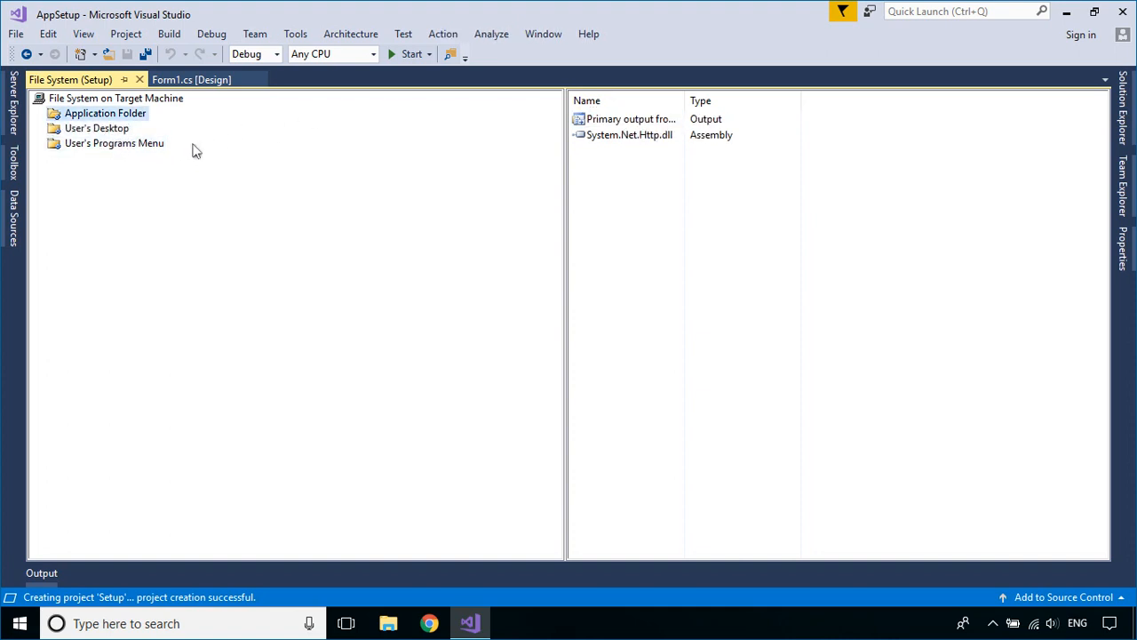
# - Add a folder named FoxLearn inside User's Programs Menu
pyautogui.click(134, 146)
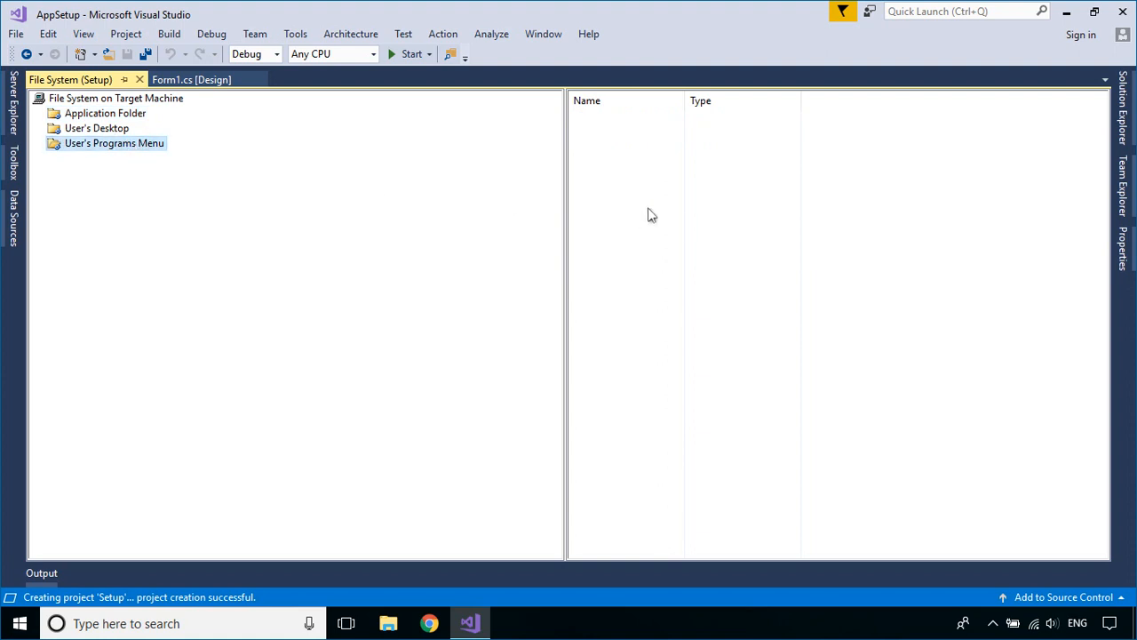
pyautogui.rightClick(600, 163)
pyautogui.moveTo(634, 171)
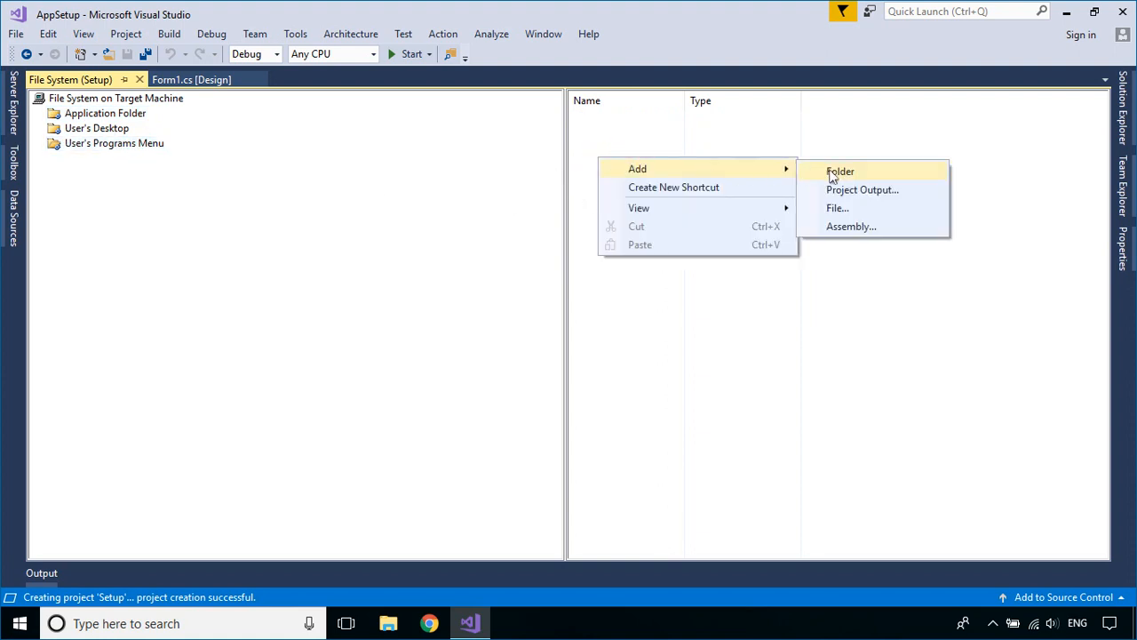
pyautogui.click(849, 170)
pyautogui.write('Fo')
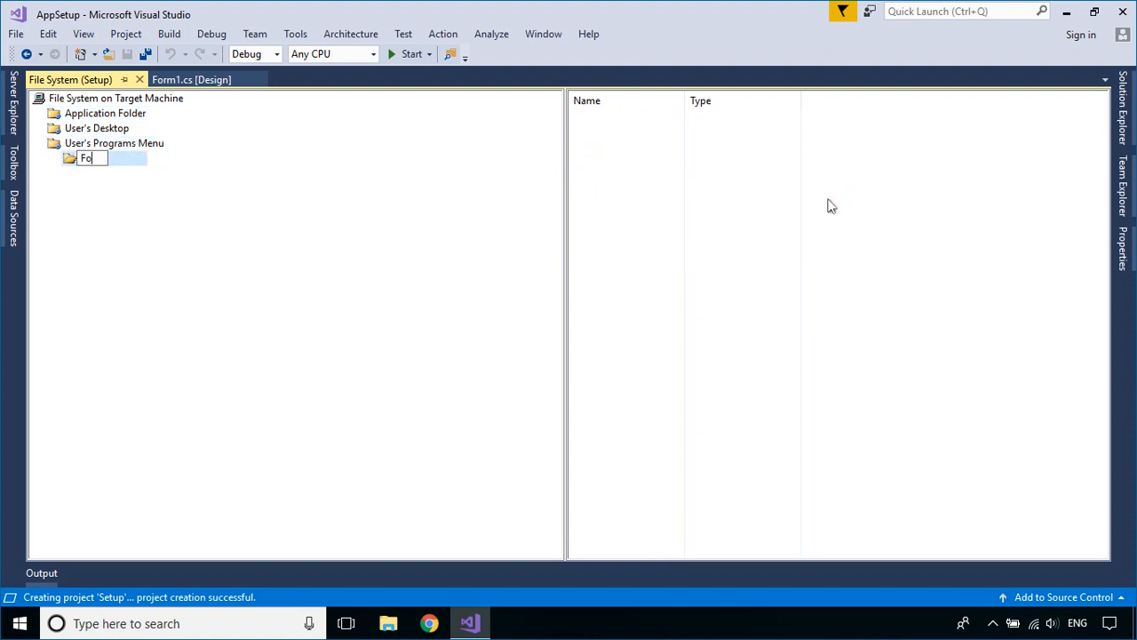
pyautogui.write('xLearn')
pyautogui.press('Return')
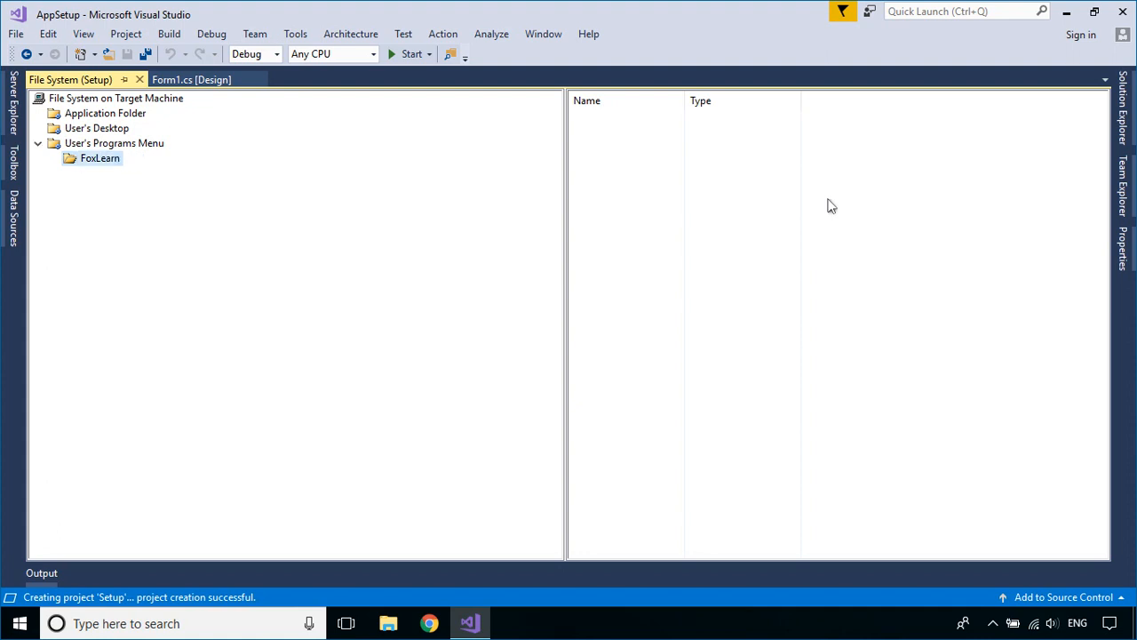
# - Create another shortcut to the primary output in the Application Folder, named AppSetup, and move it into the FoxLearn folder
pyautogui.click(142, 115)
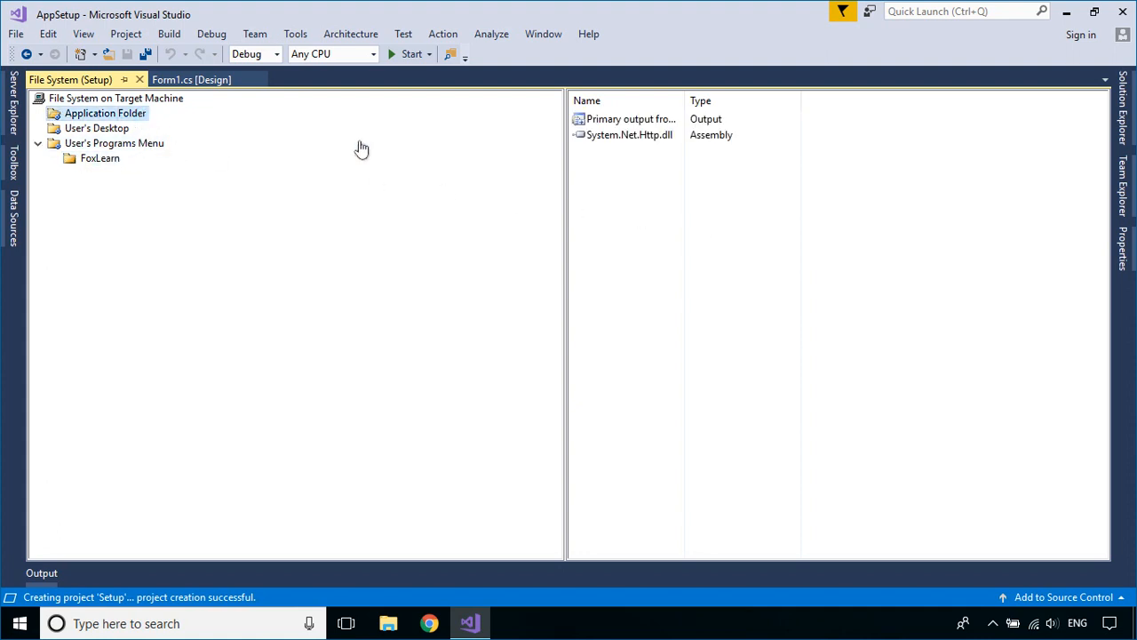
pyautogui.rightClick(613, 122)
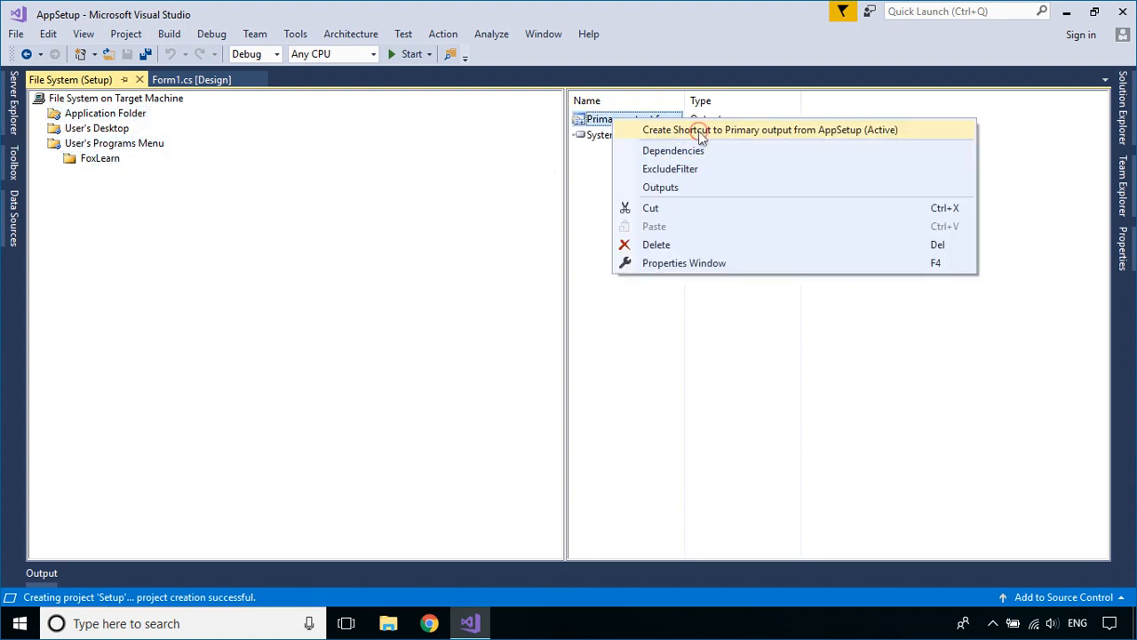
pyautogui.click(699, 131)
pyautogui.click(730, 135)
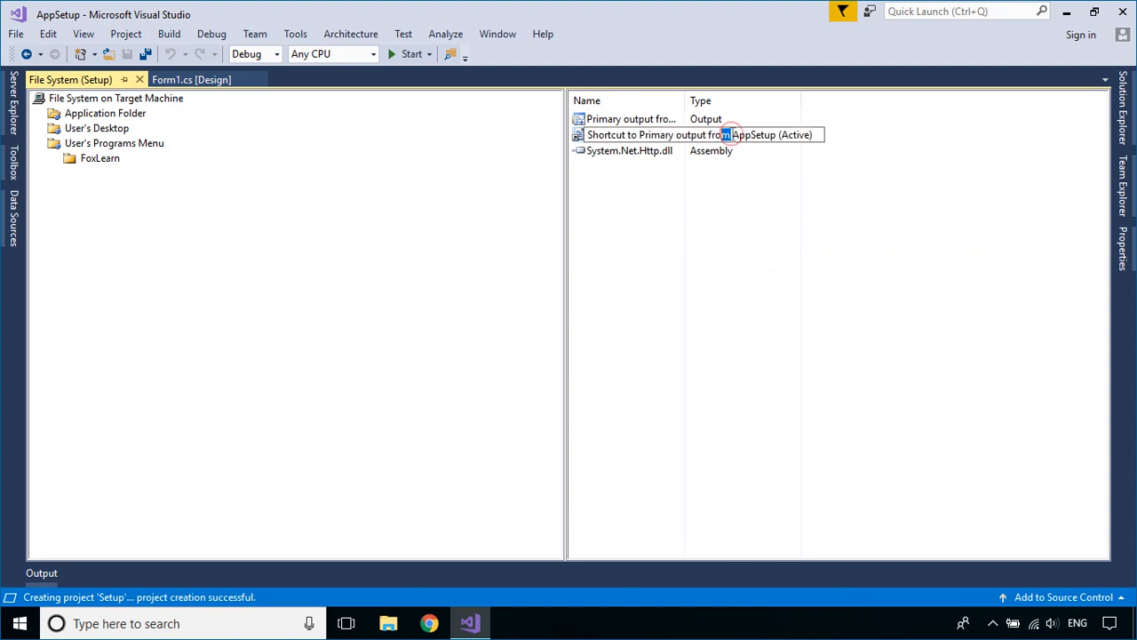
pyautogui.hotkey('shift', 'Home')
pyautogui.press('BackSpace')
pyautogui.press('Delete')
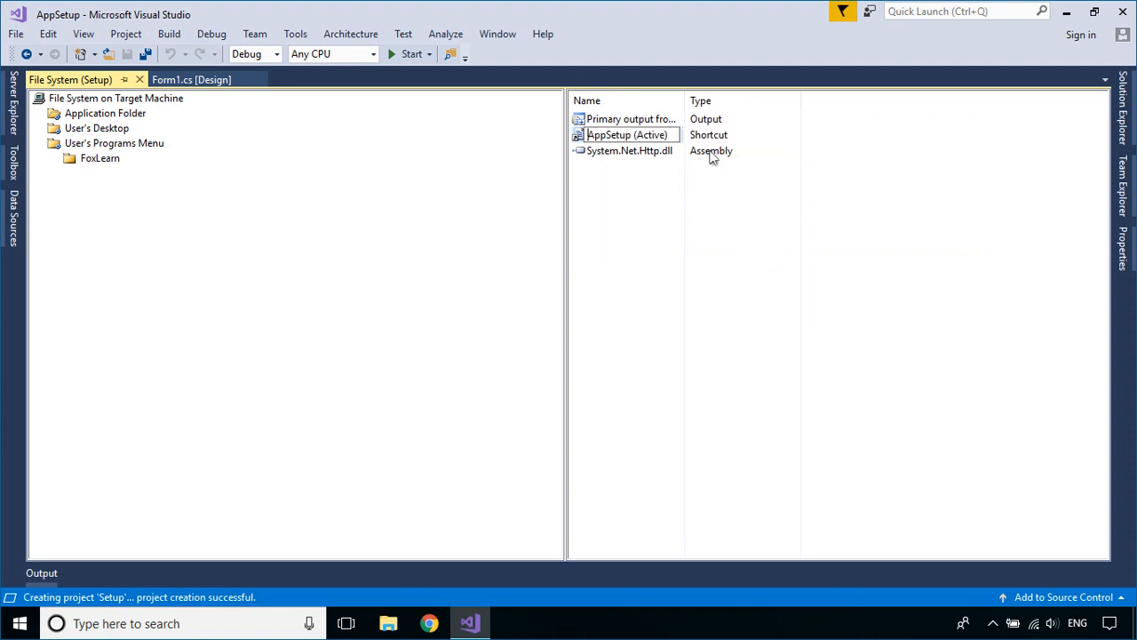
pyautogui.click(631, 135)
pyautogui.hotkey('shift', 'End')
pyautogui.press('BackSpace')
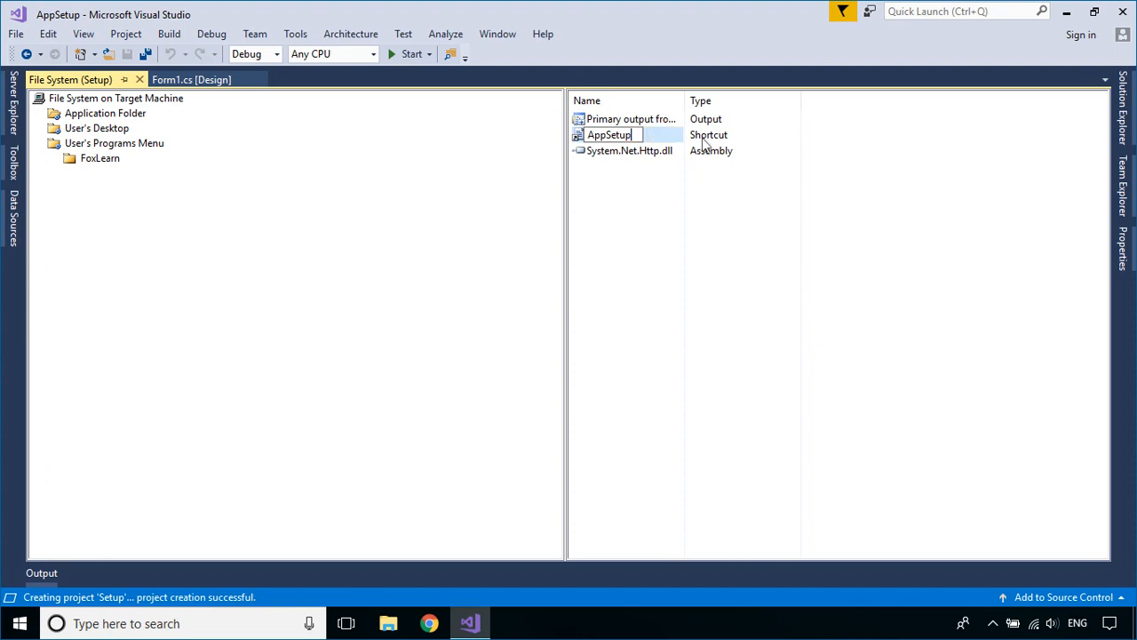
pyautogui.press('Return')
pyautogui.moveTo(605, 127); pyautogui.dragTo(99, 167)
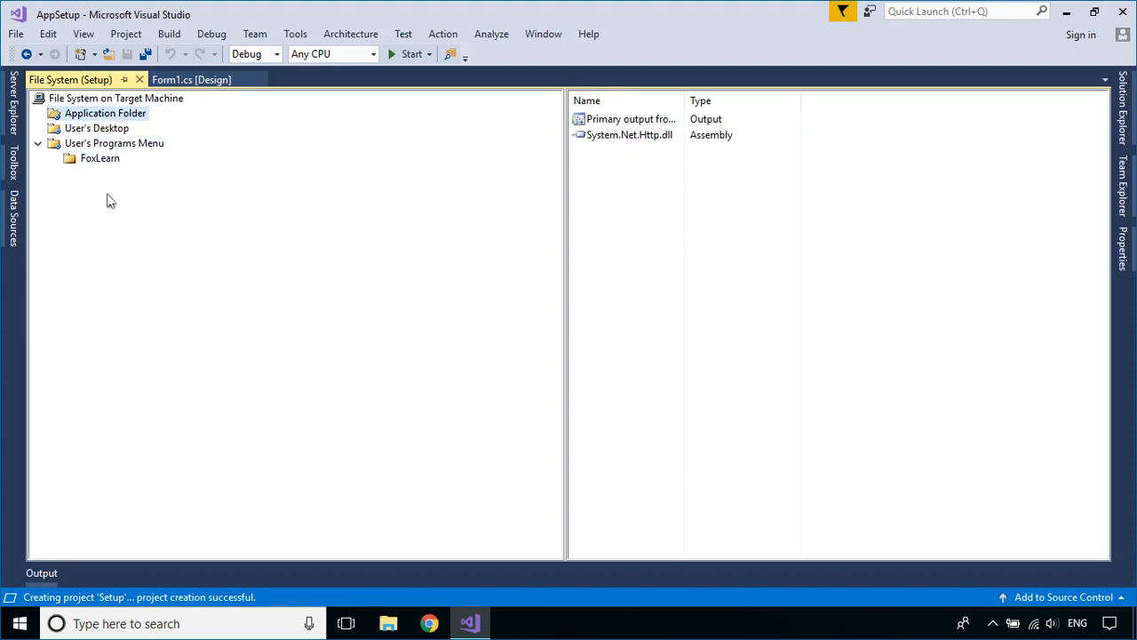
# - Set the AppSetup project's application icon to the app icon file from the Downloads folder
pyautogui.click(91, 127)
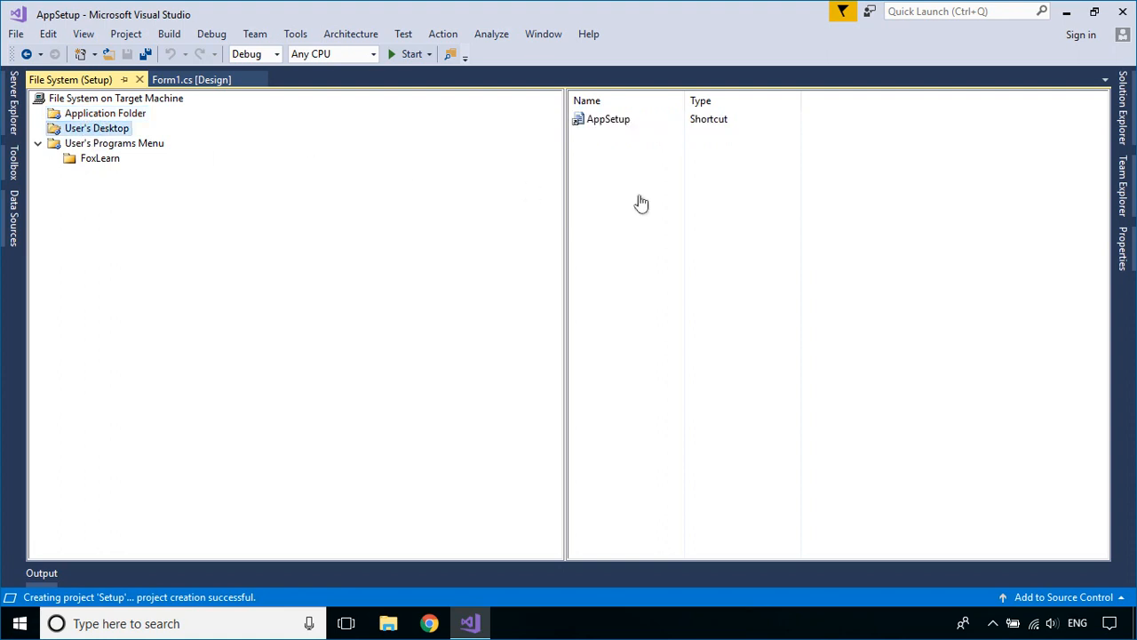
pyautogui.click(604, 128)
pyautogui.click(1127, 125)
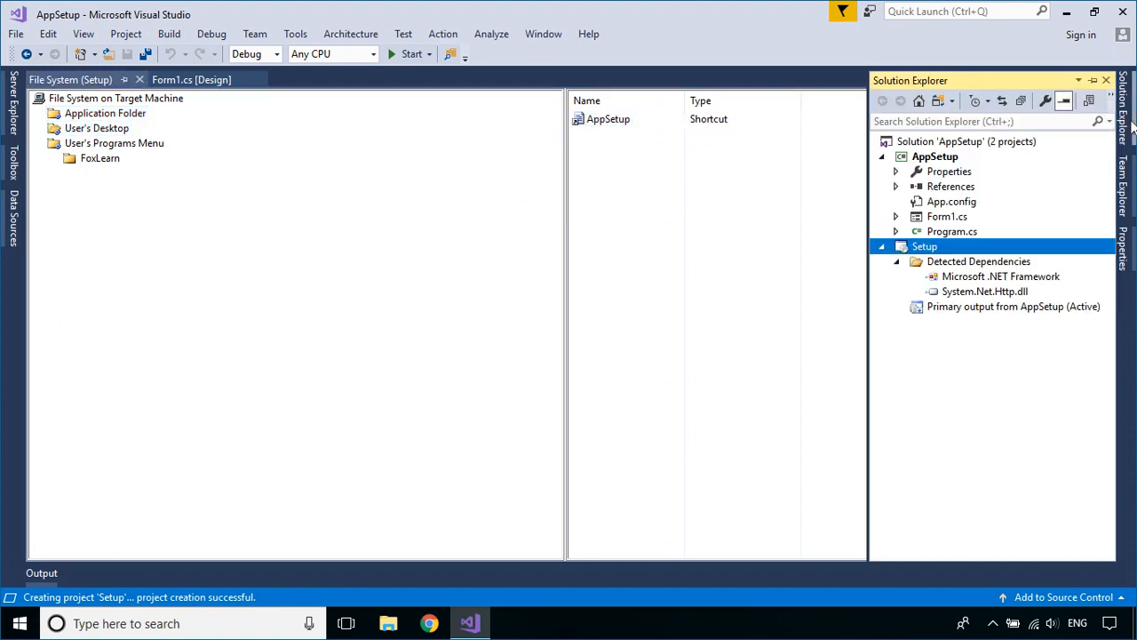
pyautogui.rightClick(924, 157)
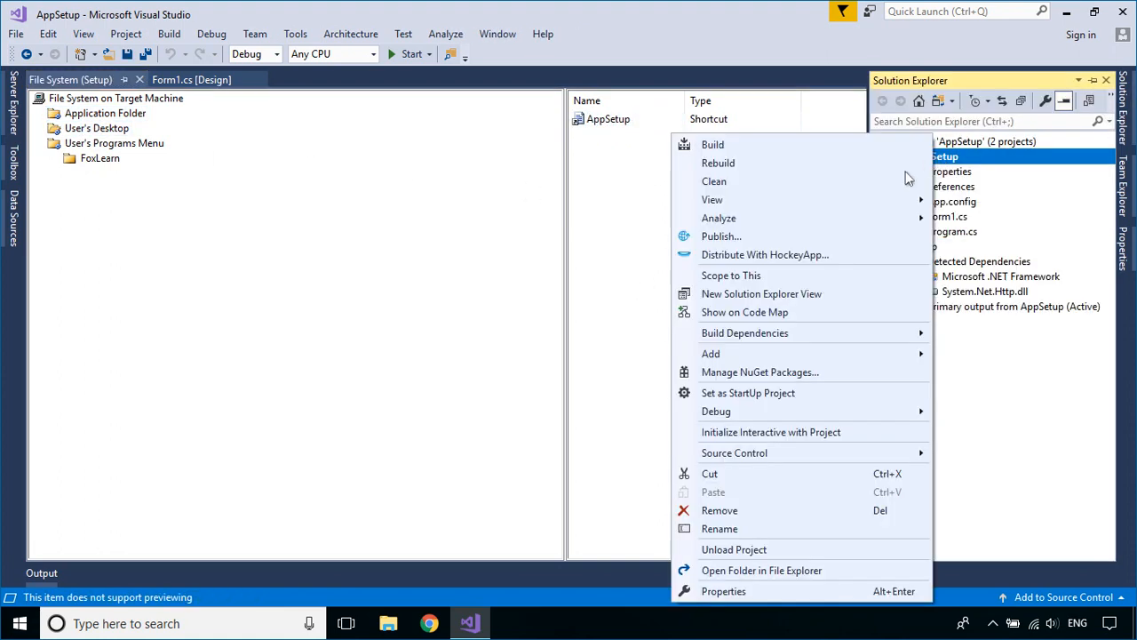
pyautogui.click(723, 591)
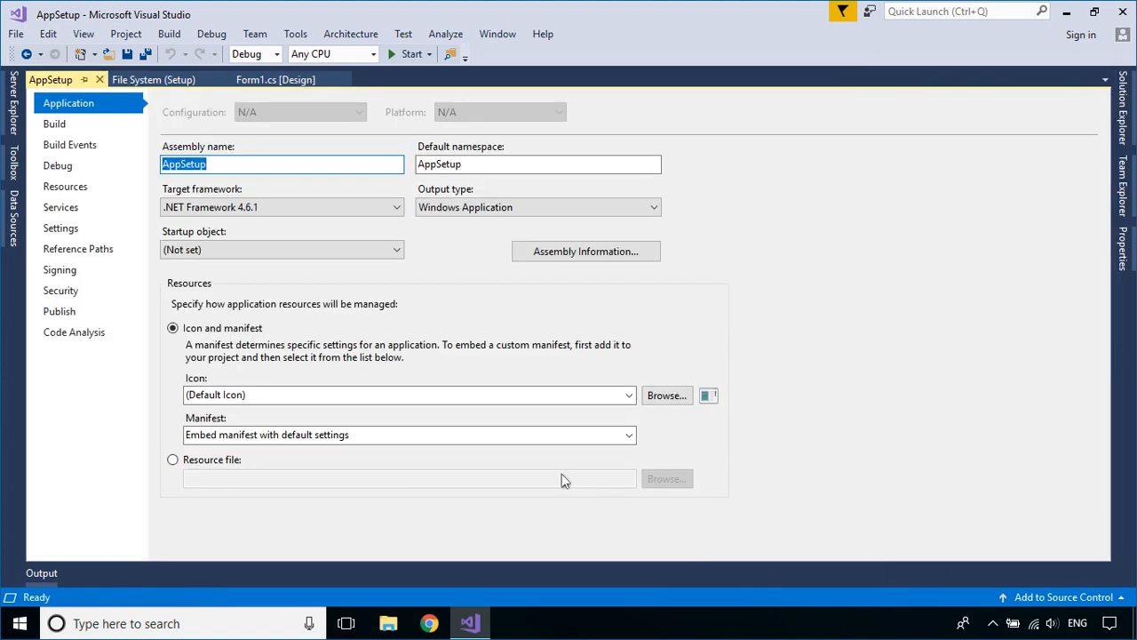
pyautogui.click(681, 397)
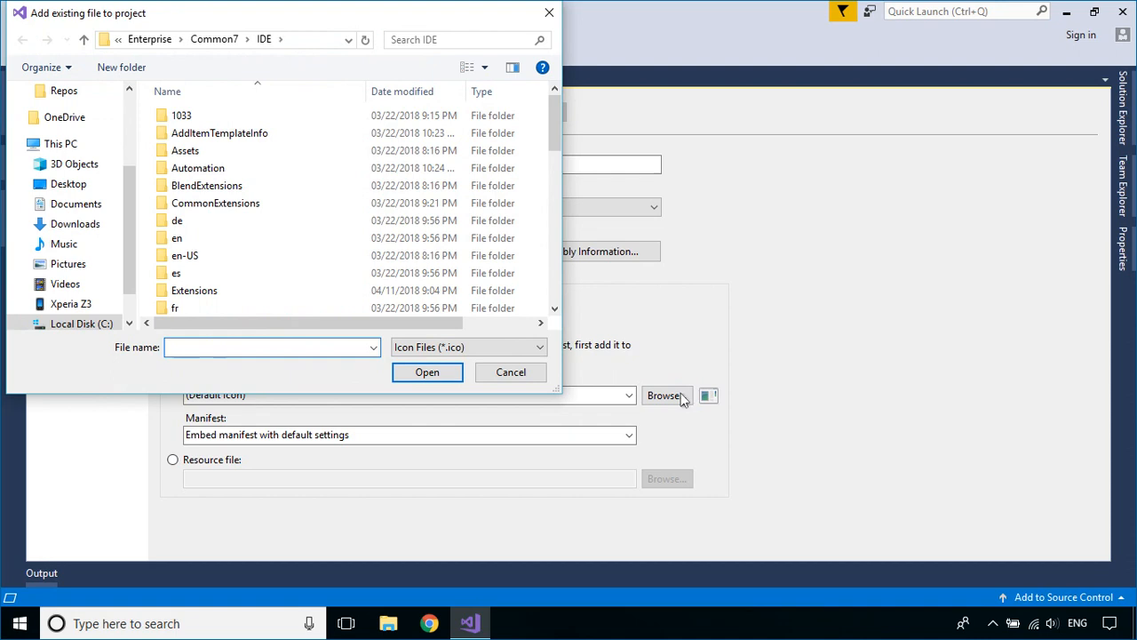
pyautogui.click(71, 225)
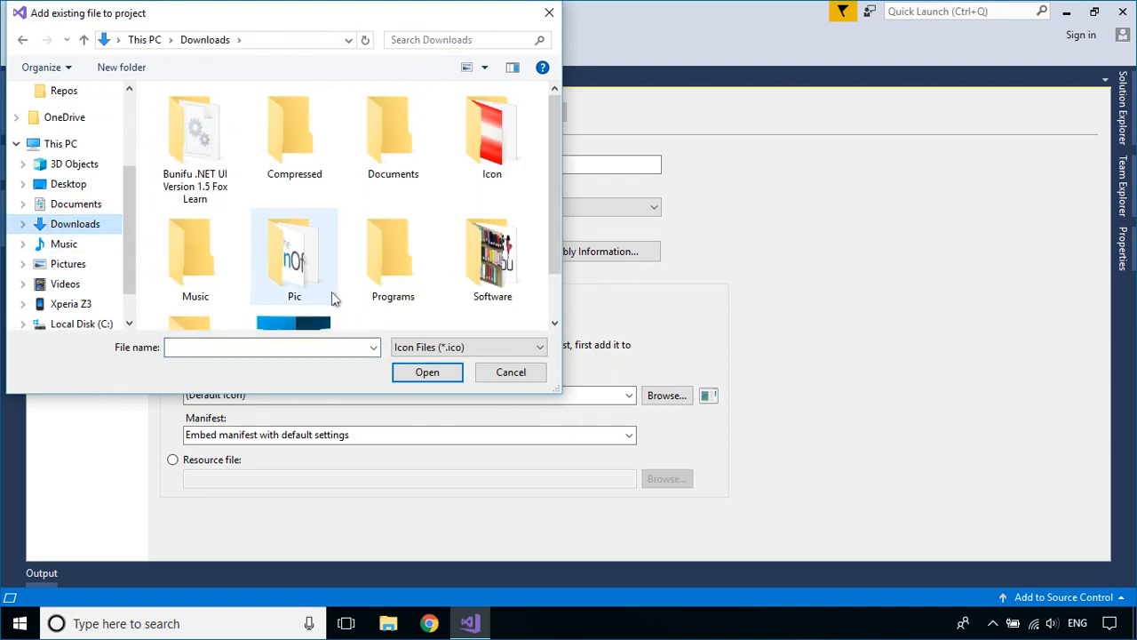
pyautogui.moveTo(553, 189); pyautogui.dragTo(550, 252)
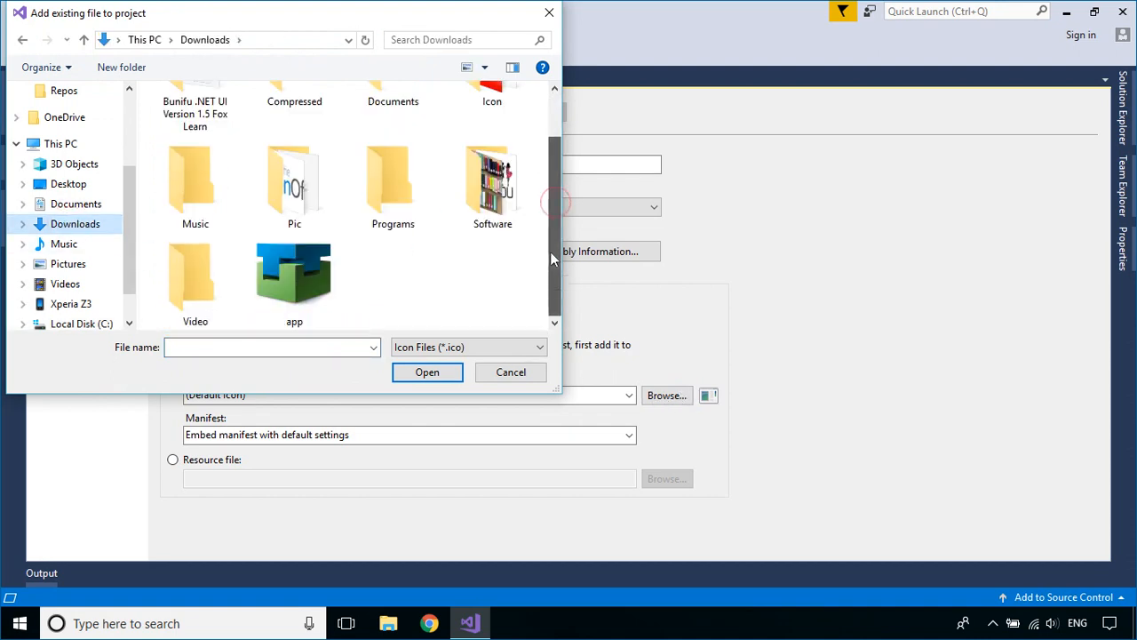
pyautogui.doubleClick(279, 294)
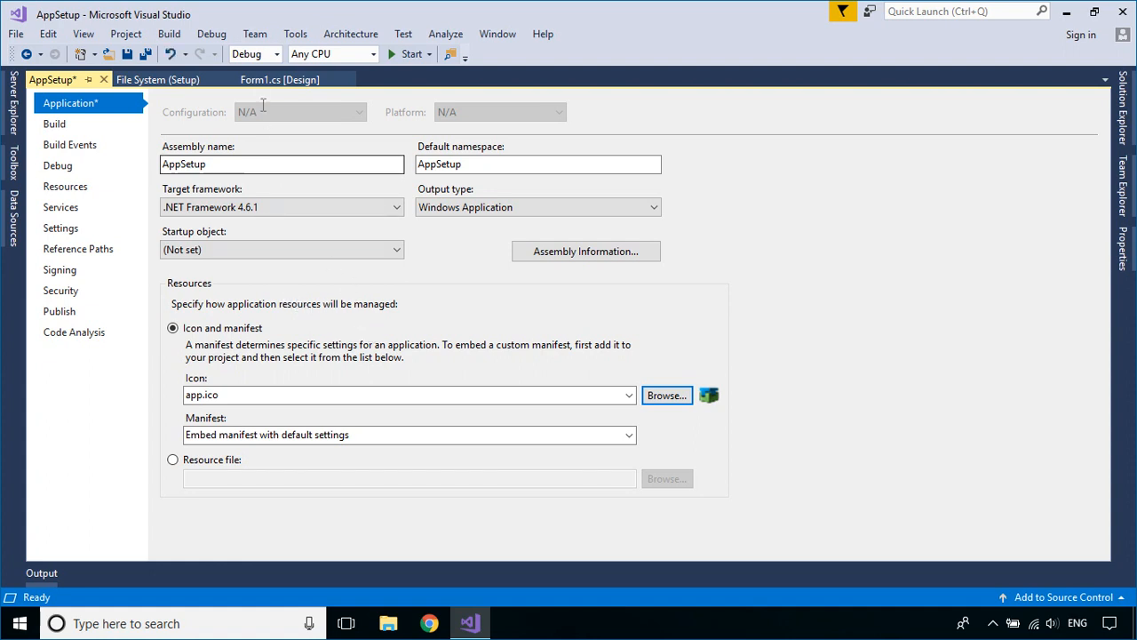
# - Switch the solution configuration to Release and rebuild the AppSetup project
pyautogui.click(276, 55)
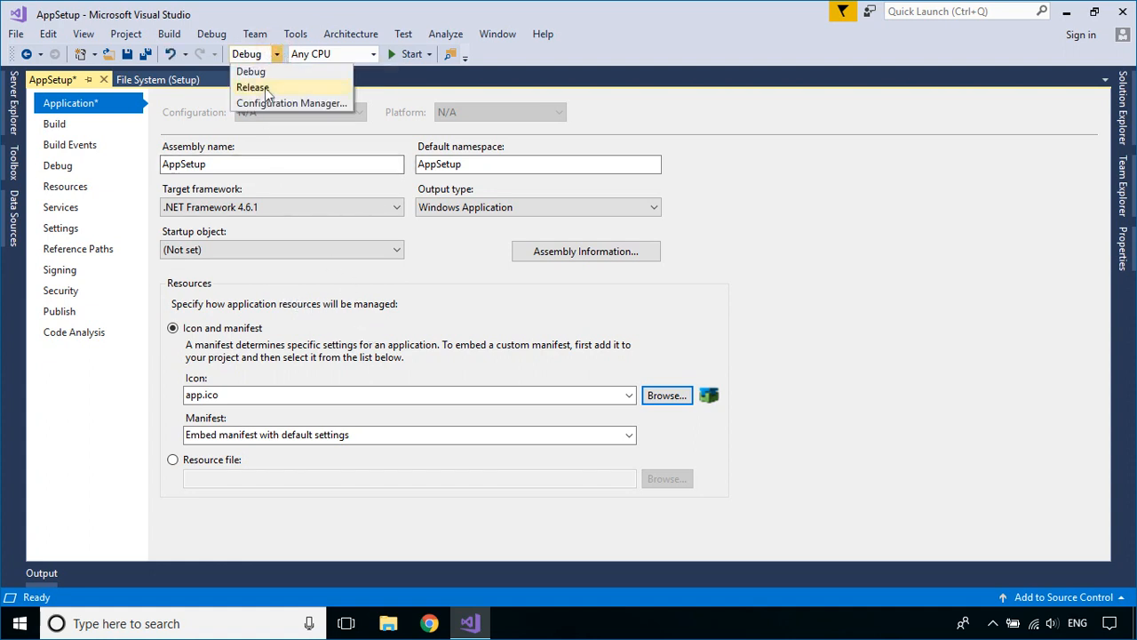
pyautogui.click(266, 89)
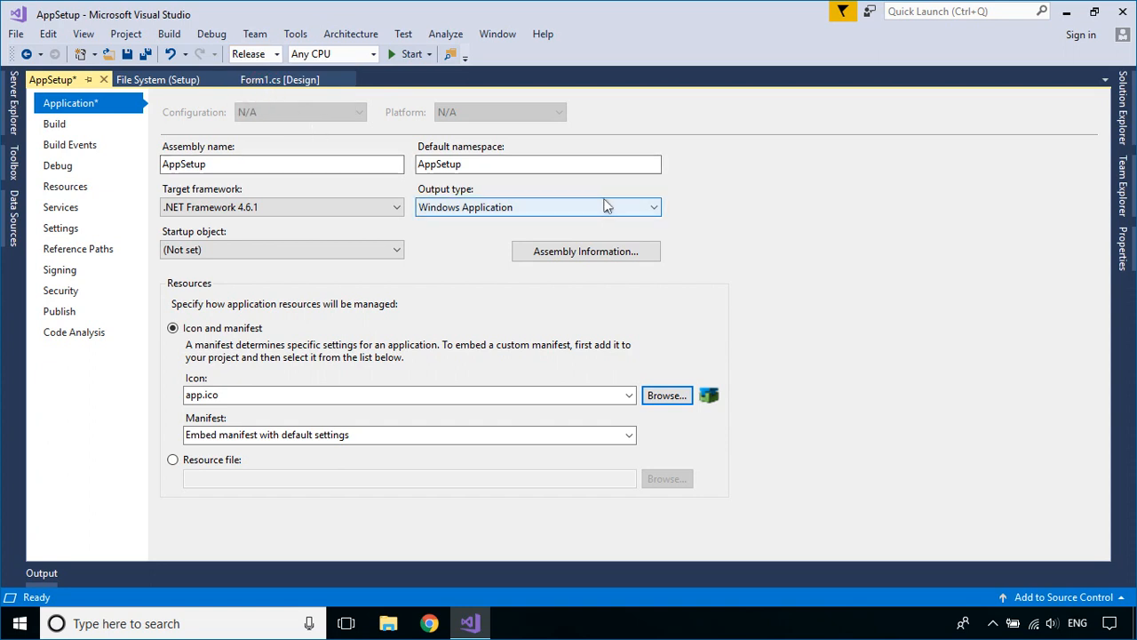
pyautogui.click(1123, 109)
pyautogui.rightClick(942, 158)
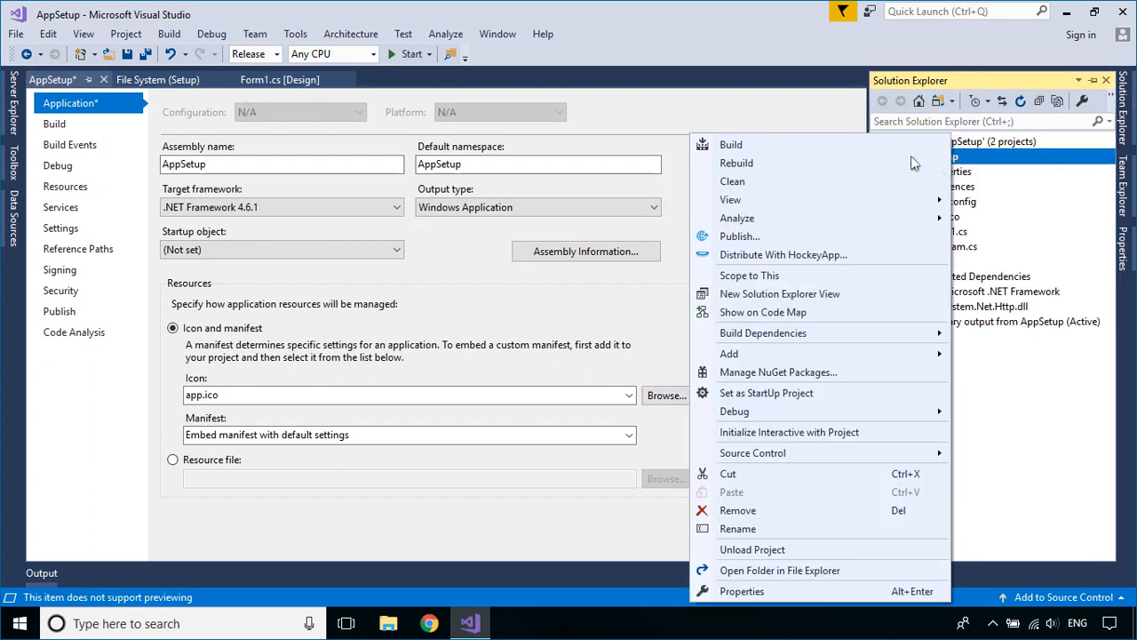
pyautogui.click(852, 171)
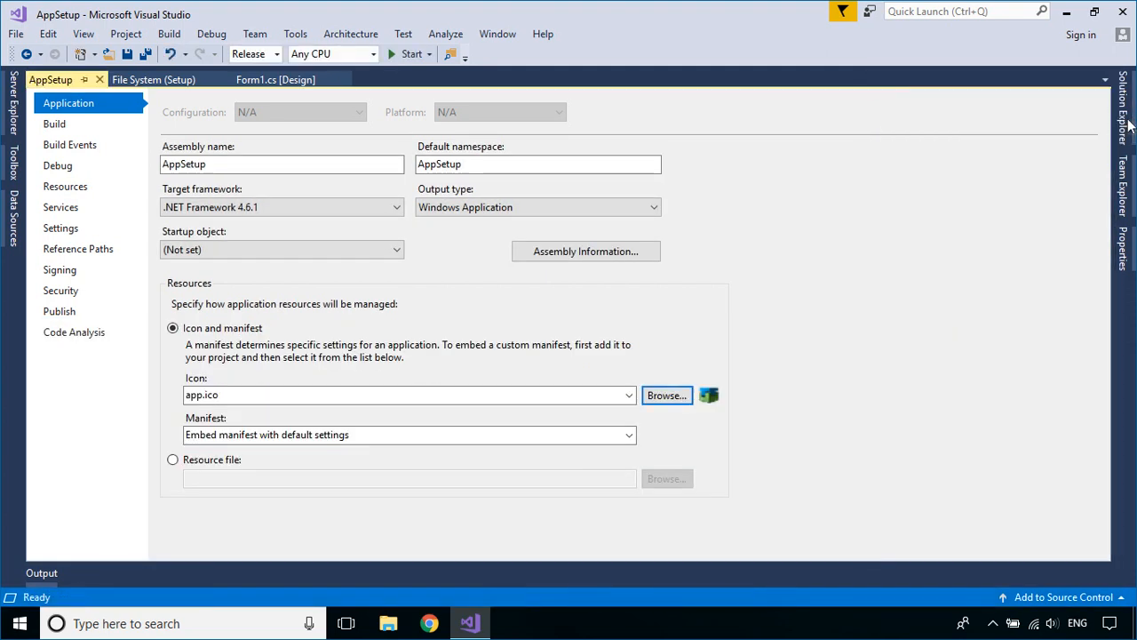
# - Add app.ico to the Application Folder and assign it as the icon of the AppSetup shortcut in User's Desktop
pyautogui.click(155, 81)
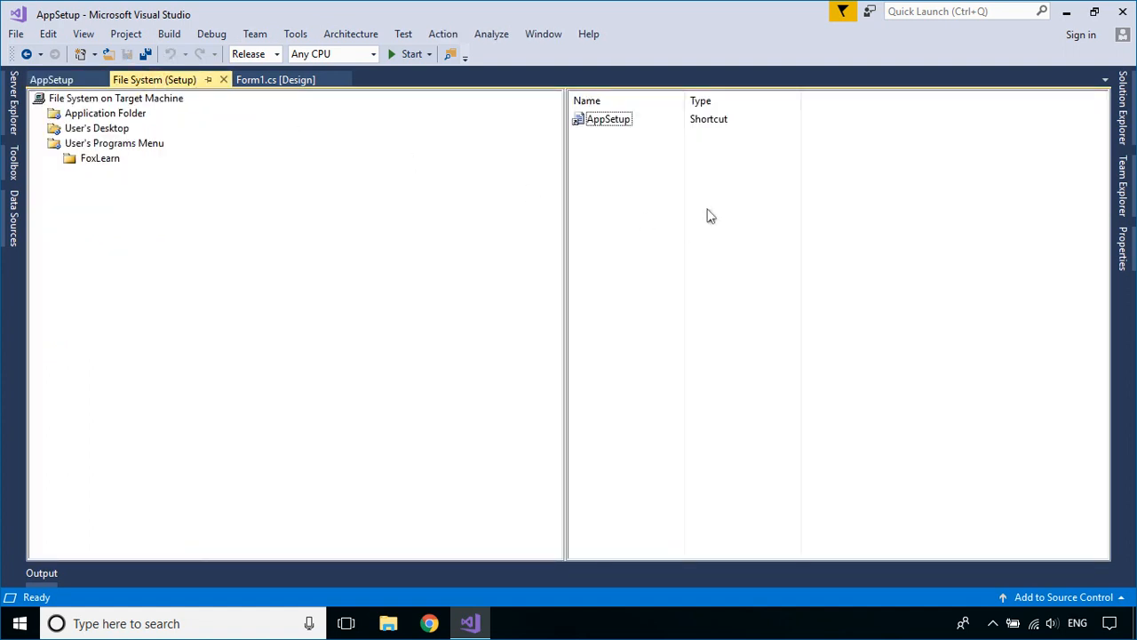
pyautogui.click(600, 120)
pyautogui.rightClick(601, 124)
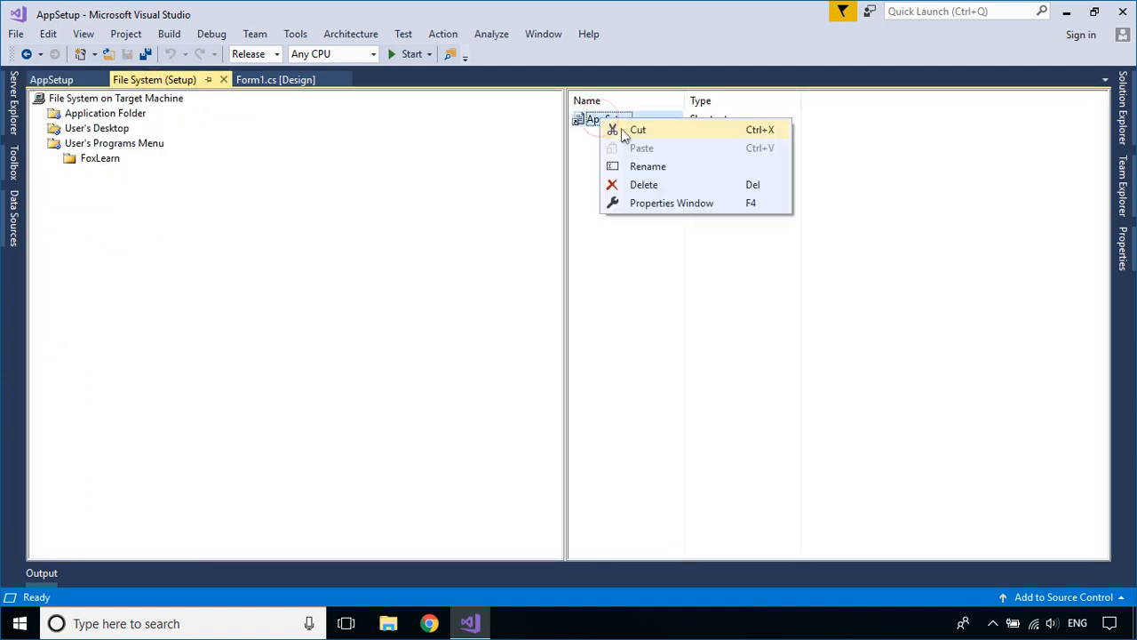
pyautogui.click(654, 203)
pyautogui.click(1102, 207)
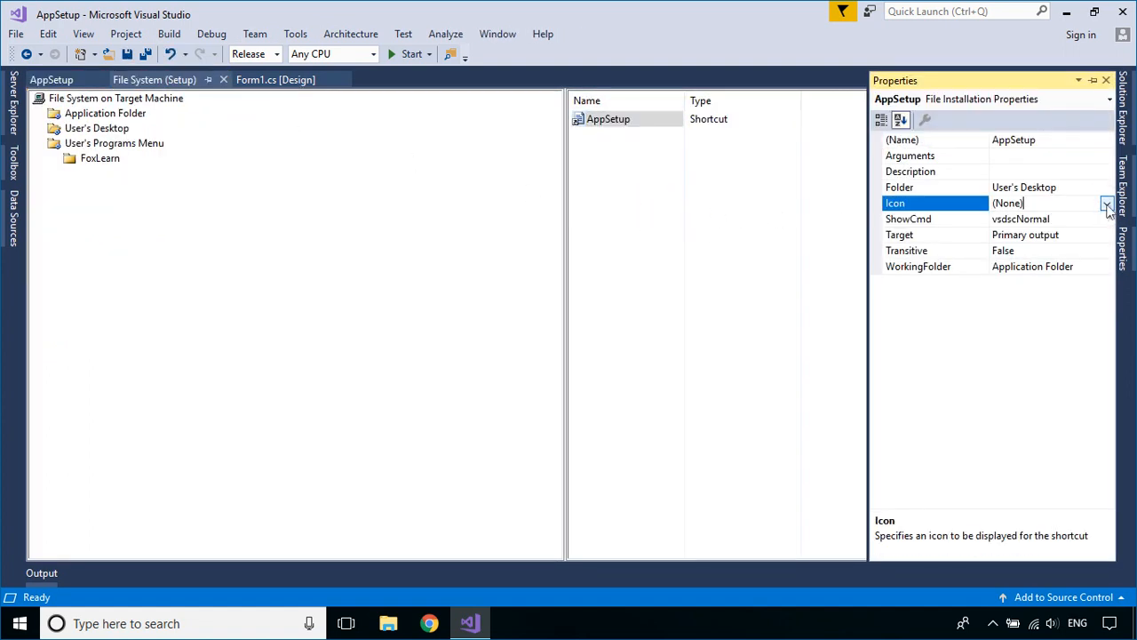
pyautogui.click(1107, 204)
pyautogui.click(1027, 237)
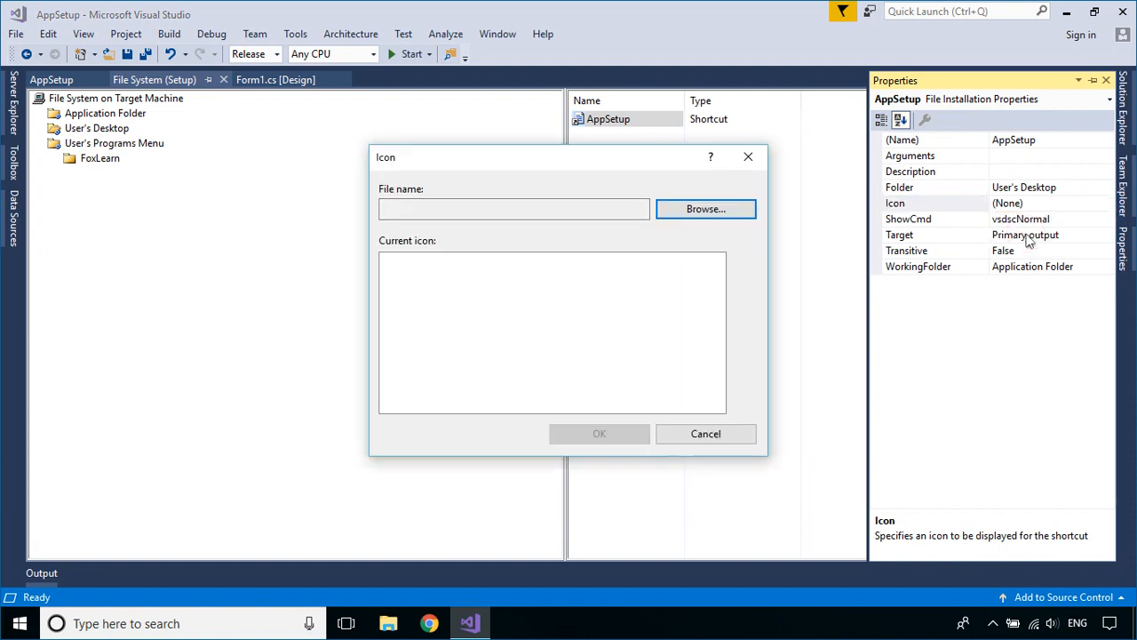
pyautogui.click(747, 218)
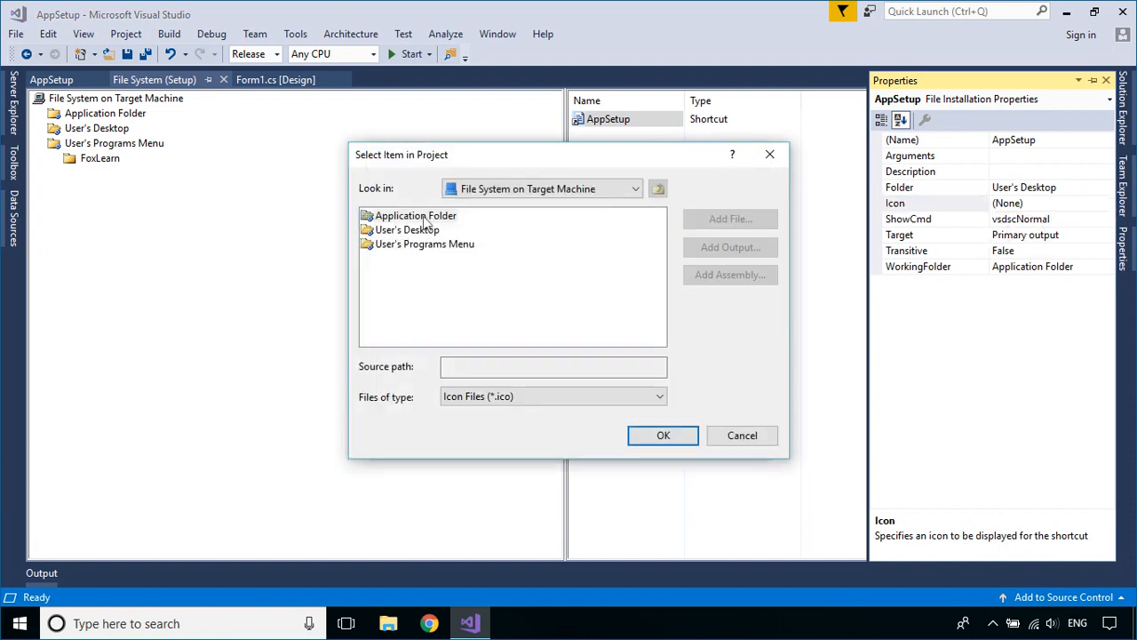
pyautogui.doubleClick(416, 216)
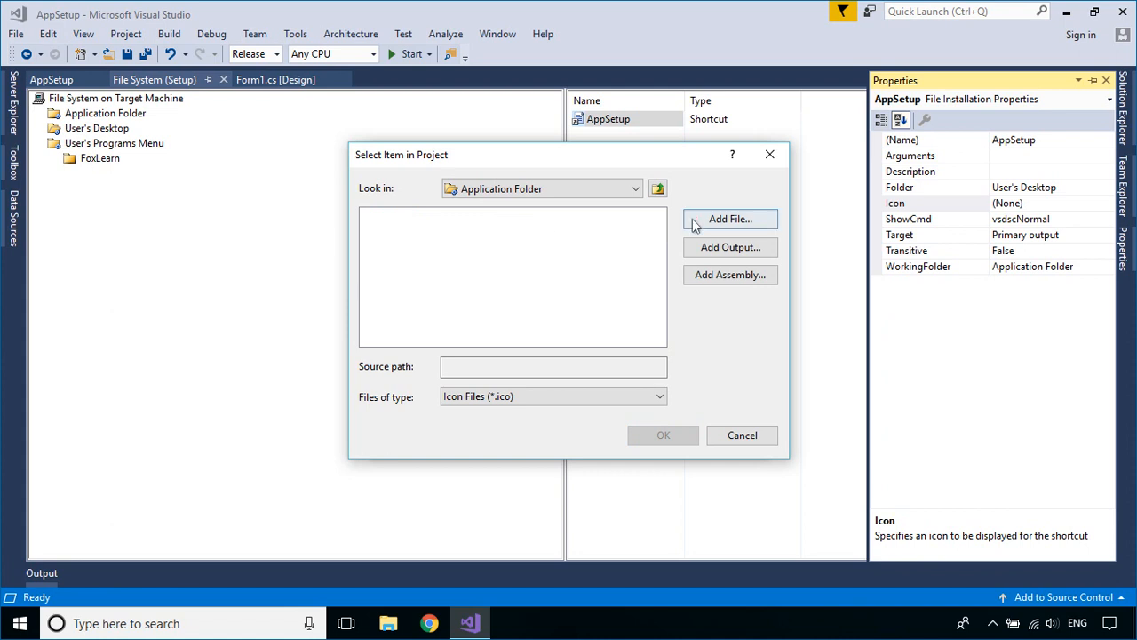
pyautogui.click(692, 219)
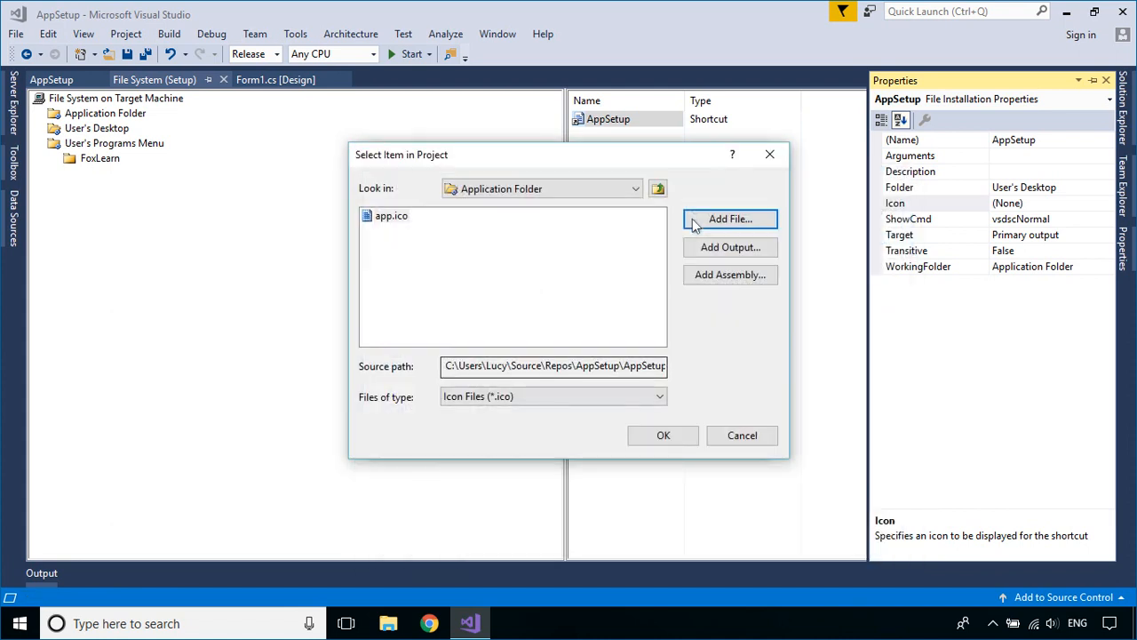
pyautogui.click(661, 436)
pyautogui.click(410, 270)
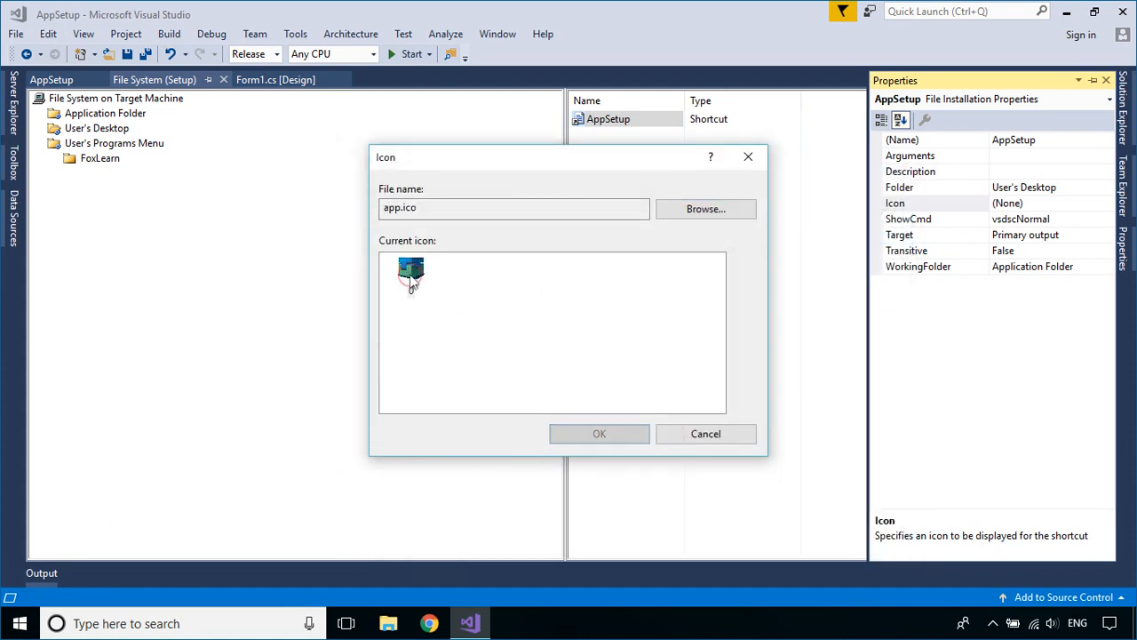
pyautogui.click(622, 436)
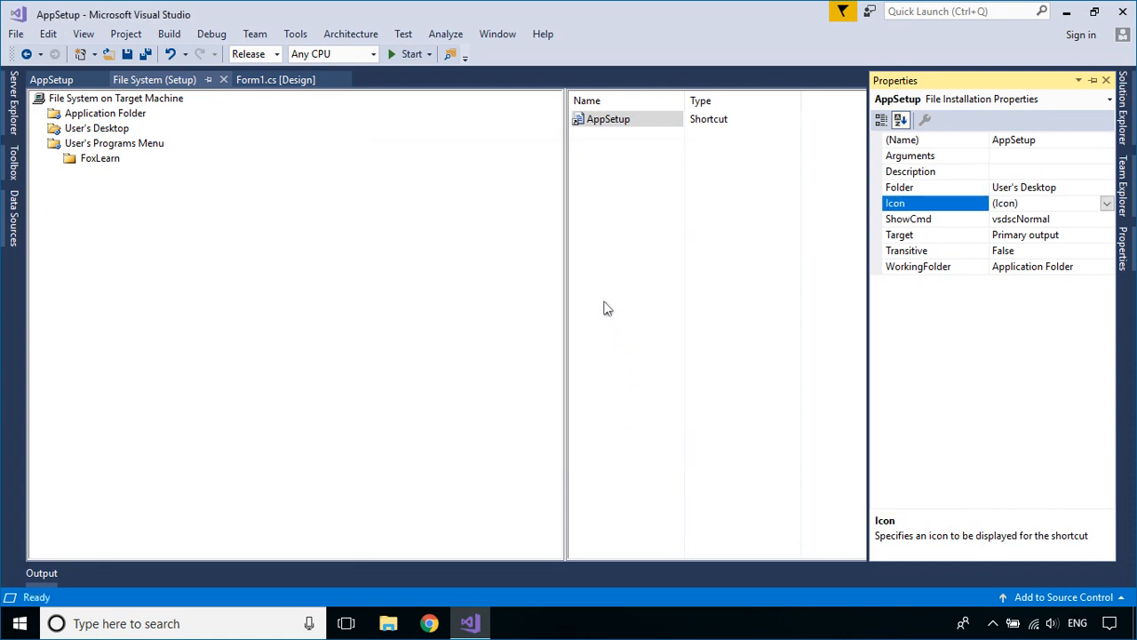
# - Assign app.ico from the Application Folder as the icon of the AppSetup shortcut in the FoxLearn folder
pyautogui.click(95, 161)
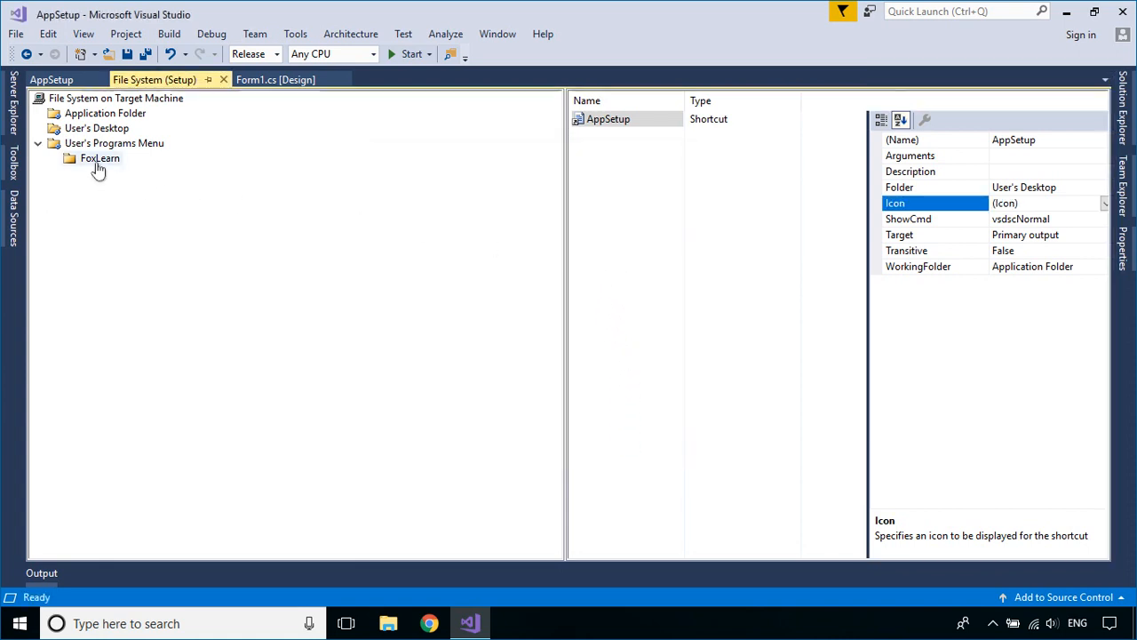
pyautogui.click(605, 125)
pyautogui.rightClick(605, 125)
pyautogui.click(642, 211)
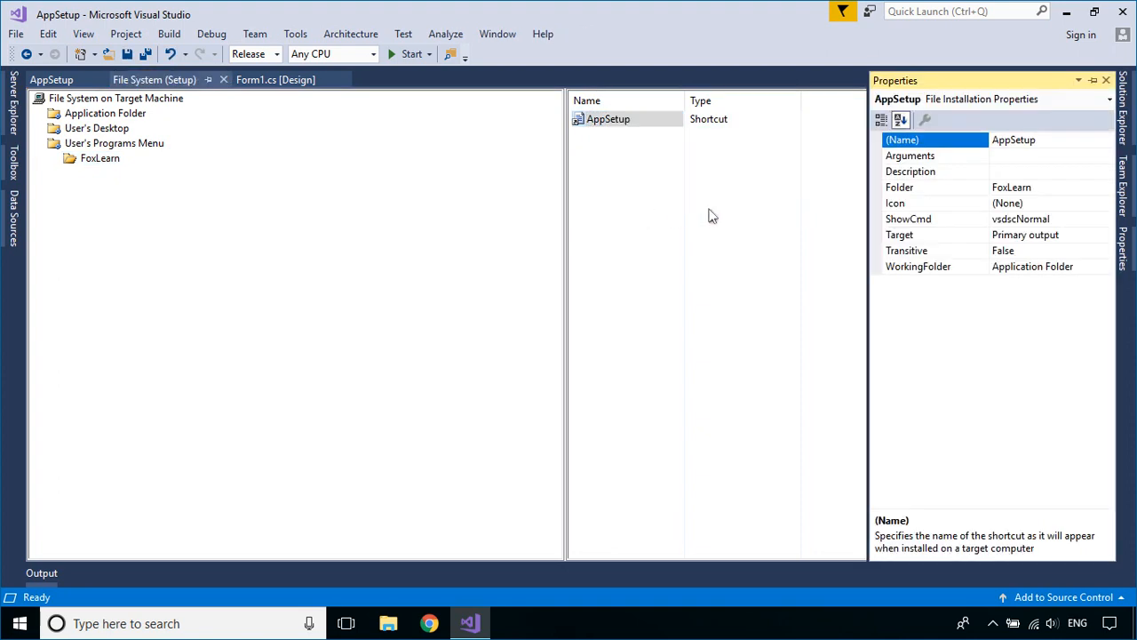
pyautogui.click(1073, 204)
pyautogui.click(1107, 204)
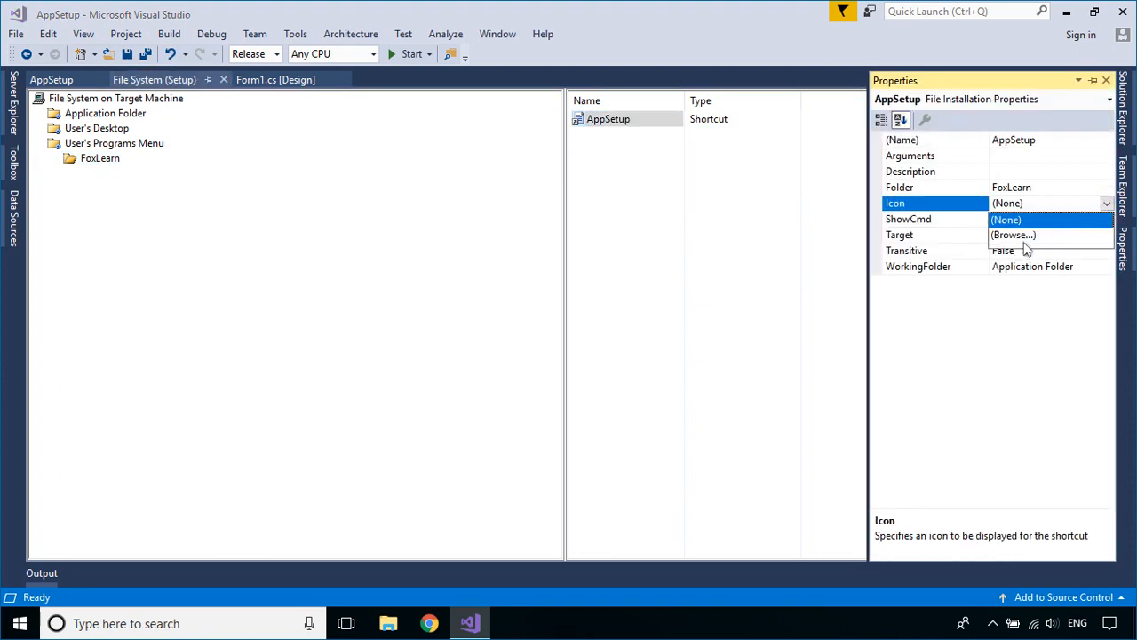
pyautogui.click(1029, 237)
pyautogui.click(722, 209)
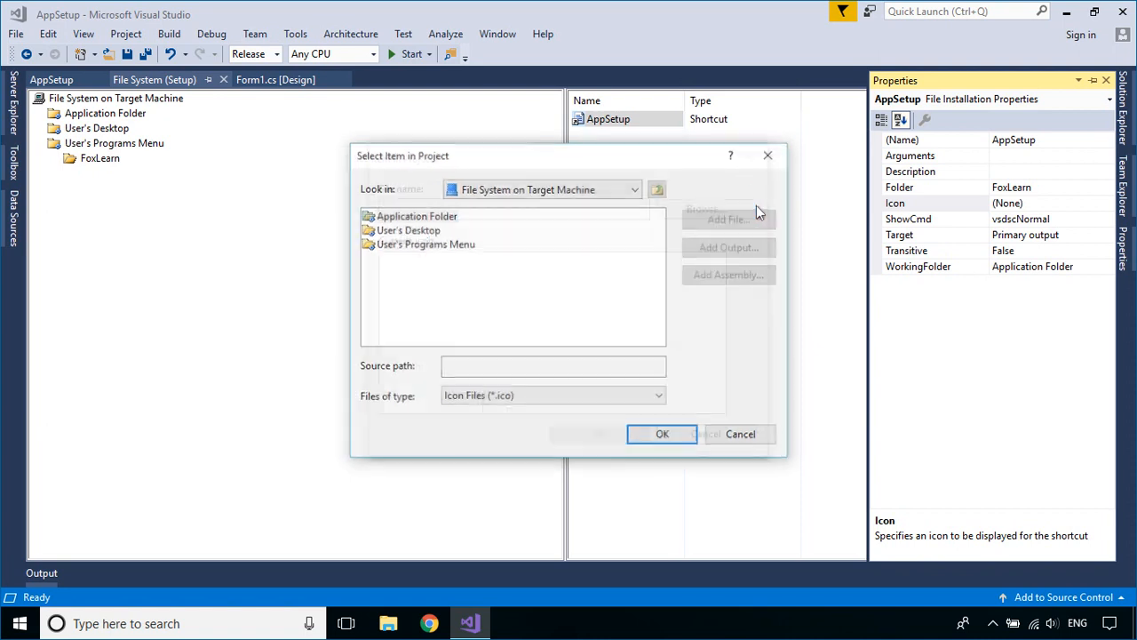
pyautogui.doubleClick(410, 216)
pyautogui.doubleClick(391, 217)
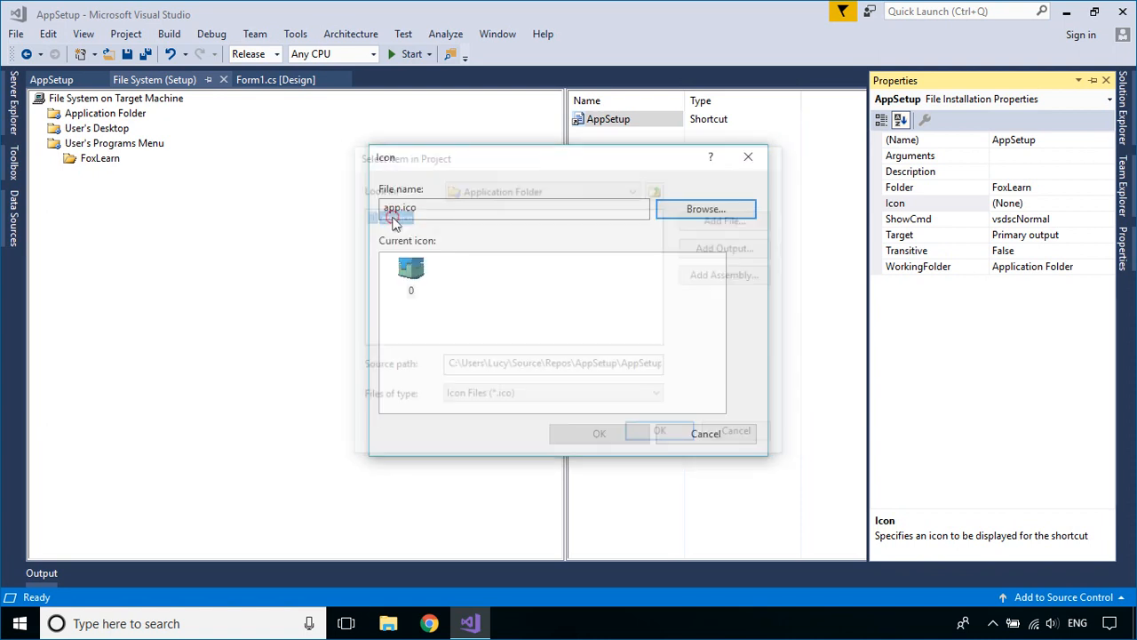
pyautogui.click(412, 271)
pyautogui.click(579, 433)
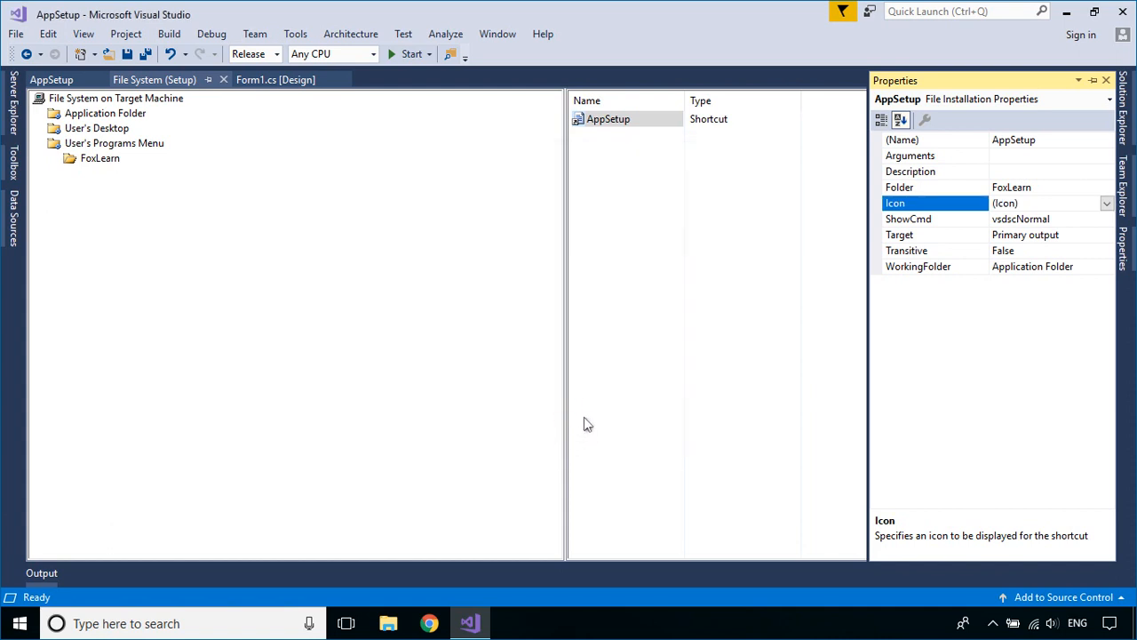
pyautogui.click(573, 319)
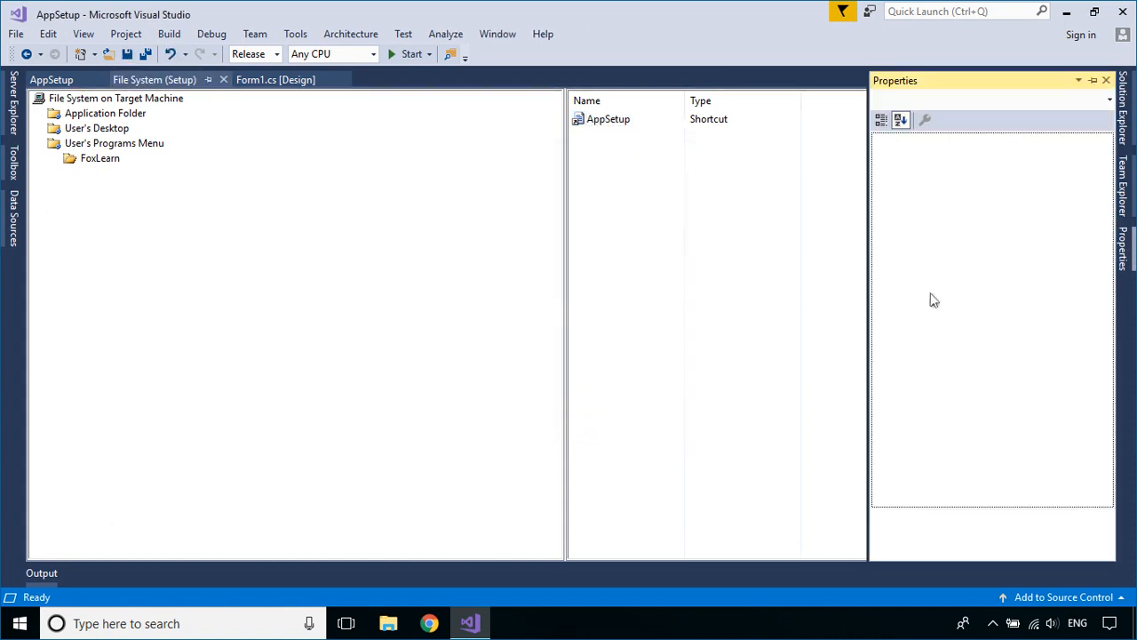
pyautogui.click(675, 330)
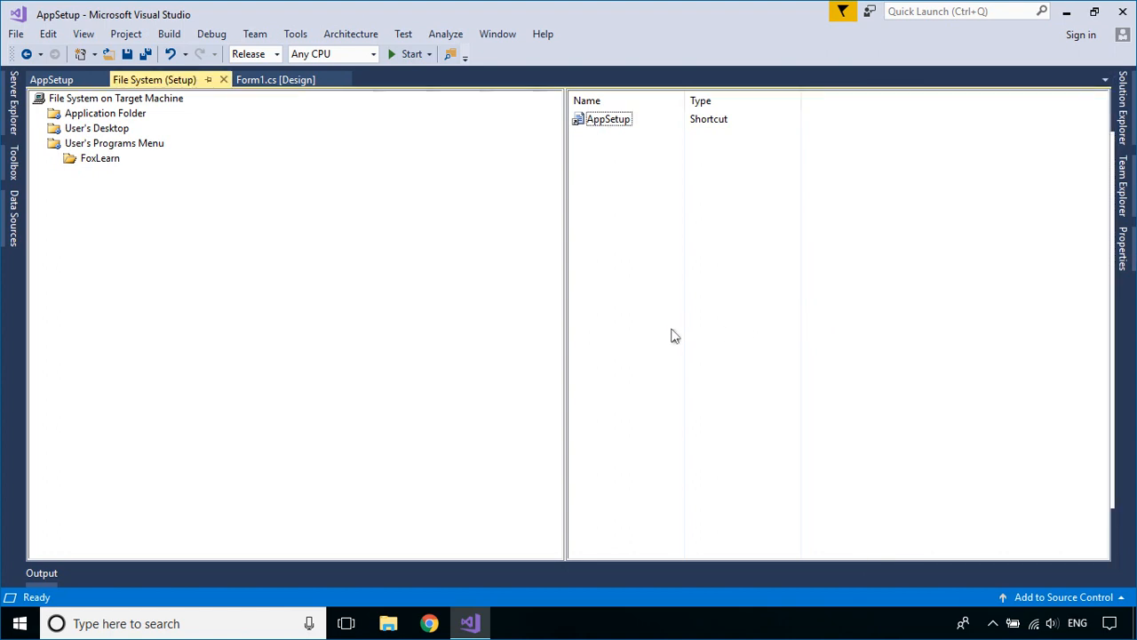
# - Review the Setup project's prerequisites, keeping Microsoft .NET Framework 4.6.1 (x86 and x64) selected, and accept the property pages
pyautogui.click(1126, 129)
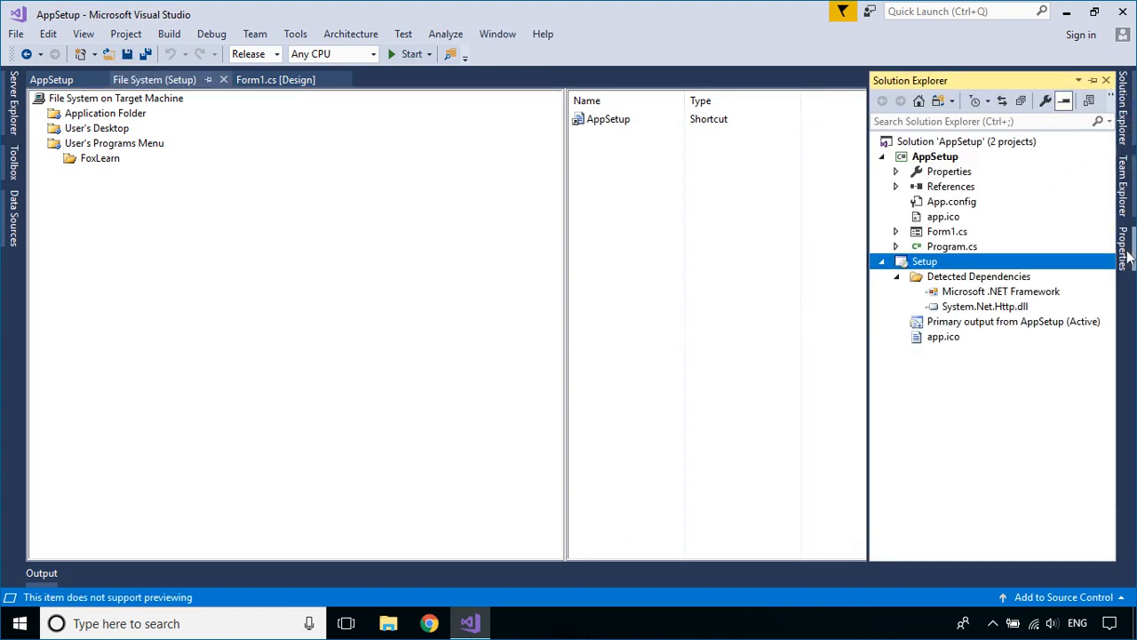
pyautogui.rightClick(930, 261)
pyautogui.click(727, 487)
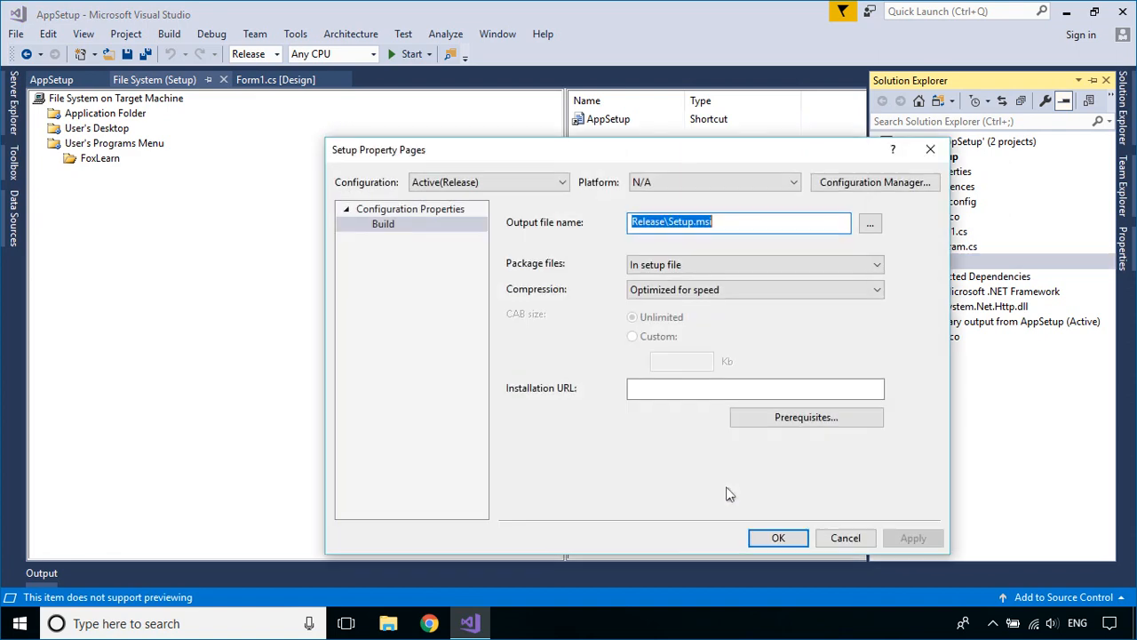
pyautogui.click(798, 419)
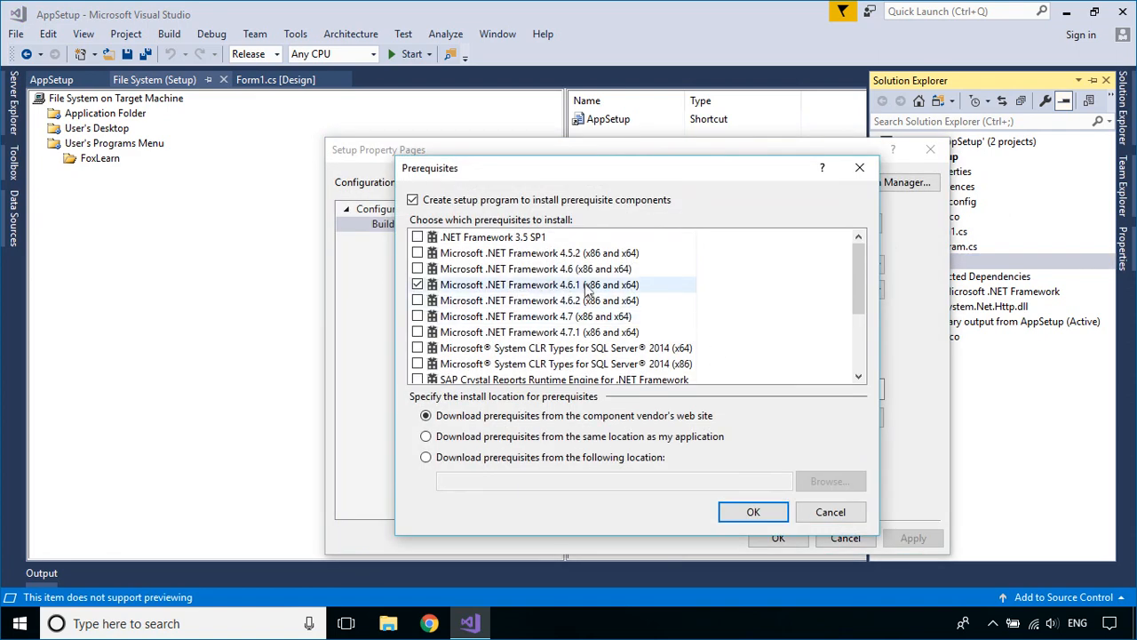
pyautogui.click(755, 515)
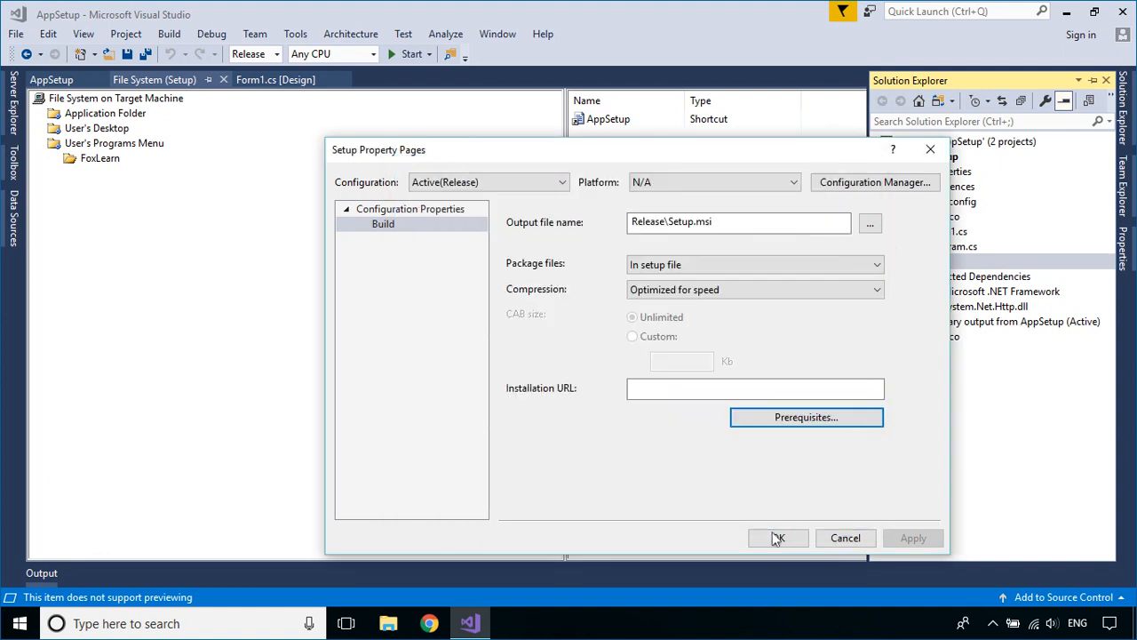
pyautogui.click(777, 538)
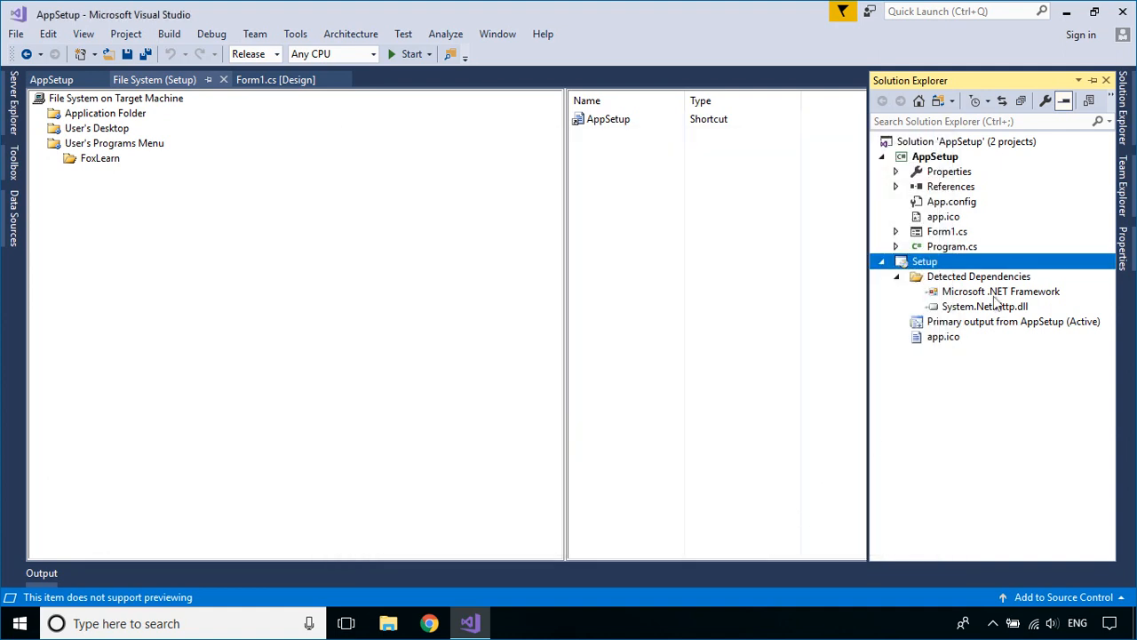
# - Assign app.ico from the Application Folder as the Setup project's AddRemoveProgramsIcon
pyautogui.click(1123, 236)
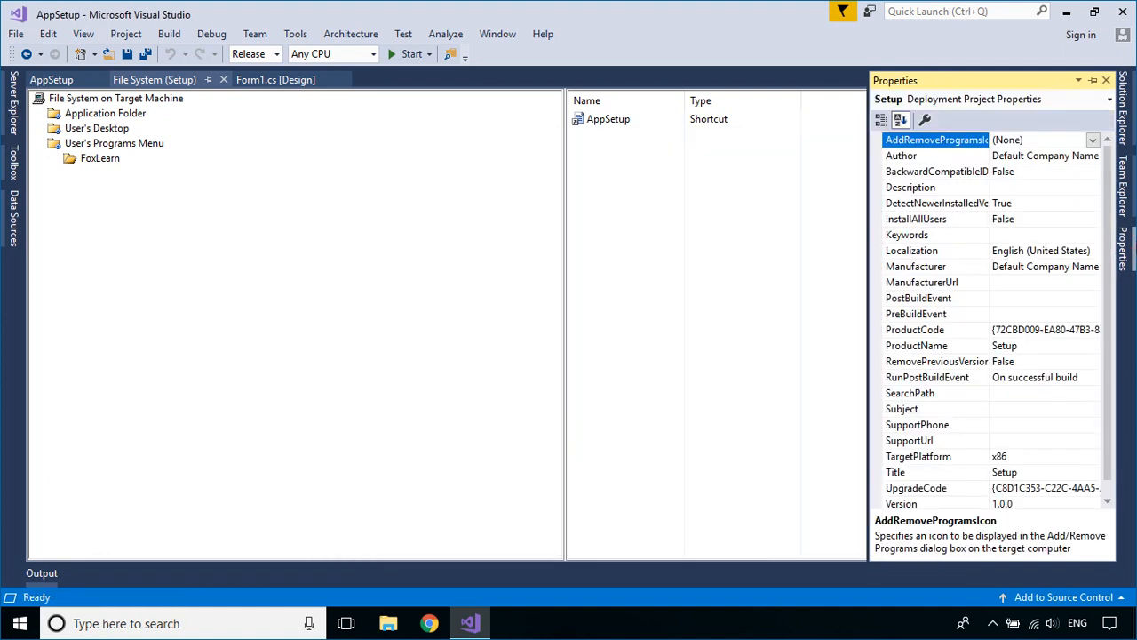
pyautogui.click(1093, 142)
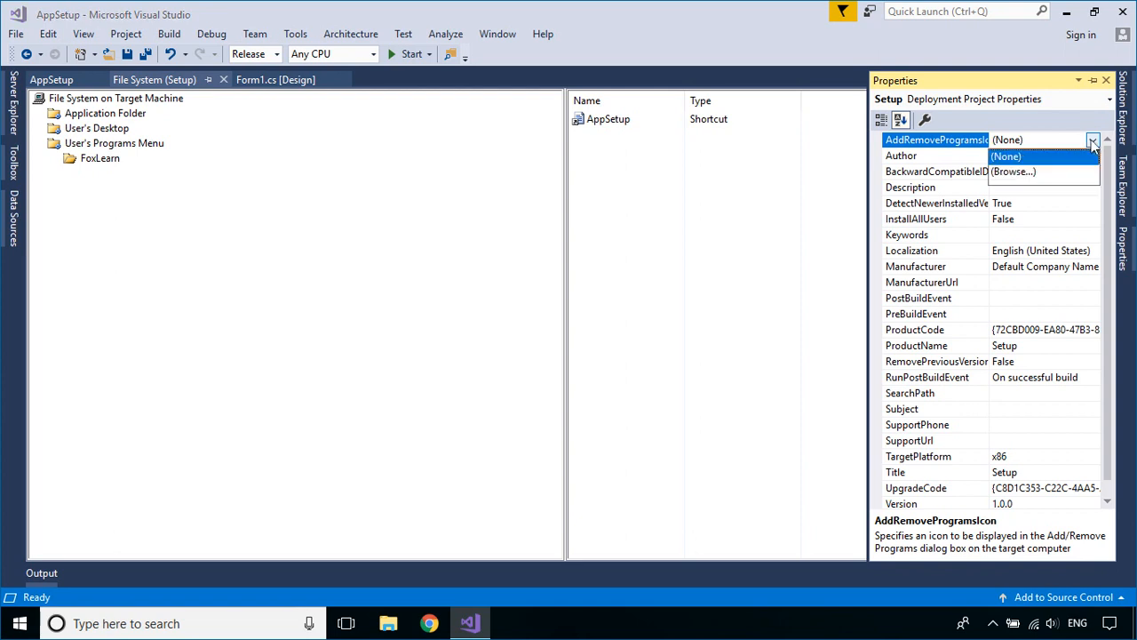
pyautogui.click(1041, 172)
pyautogui.click(706, 209)
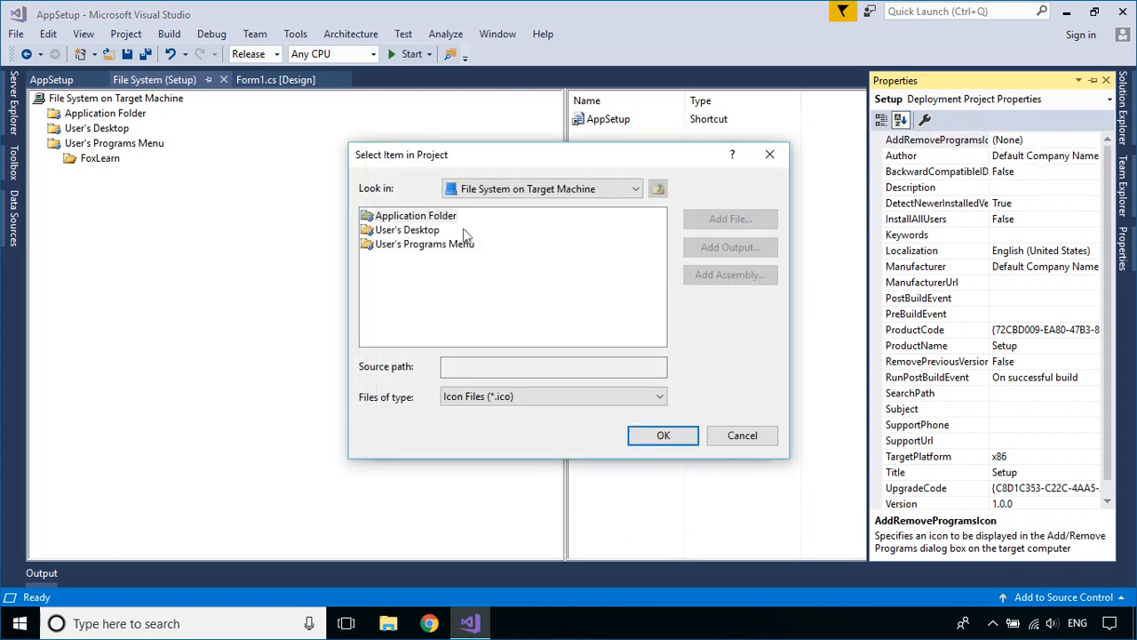
pyautogui.doubleClick(388, 215)
pyautogui.click(391, 216)
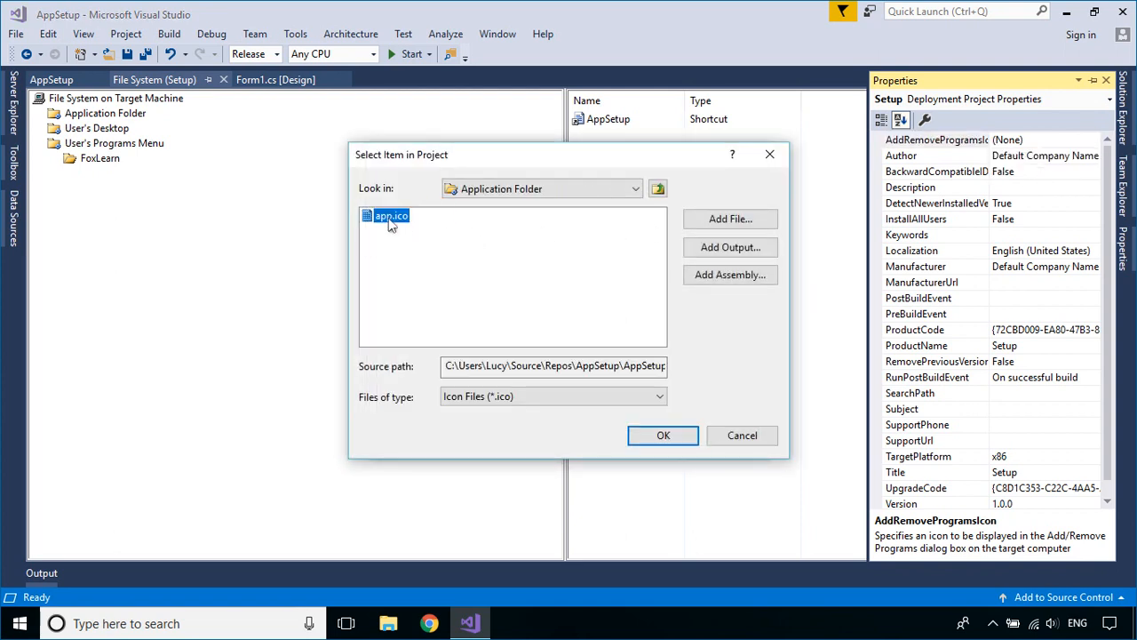
pyautogui.click(663, 435)
pyautogui.click(422, 271)
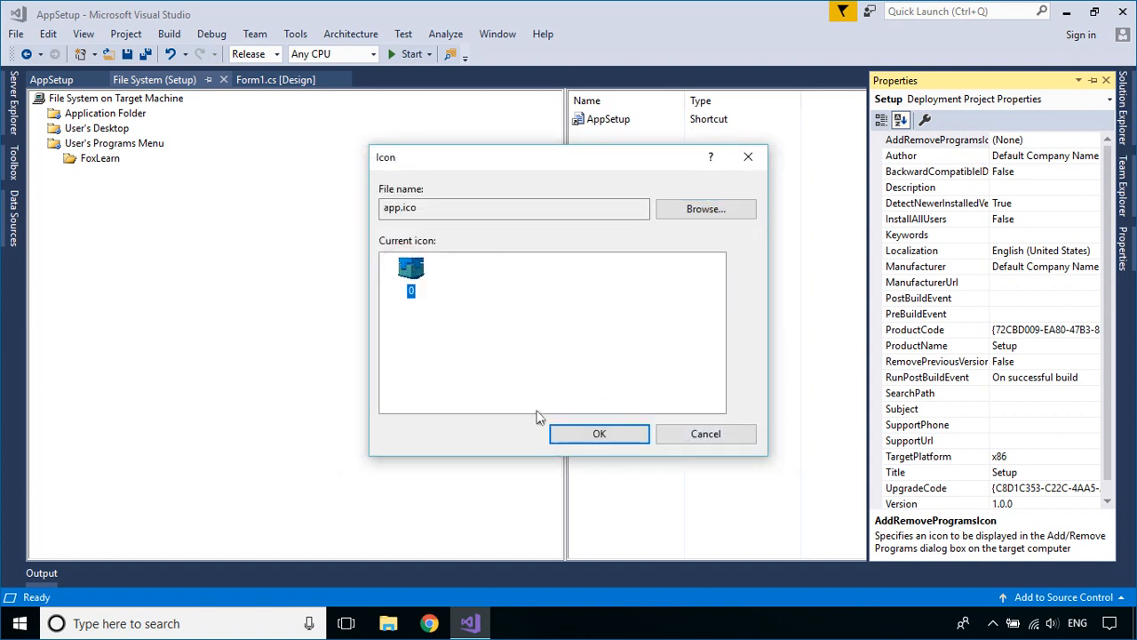
pyautogui.click(591, 435)
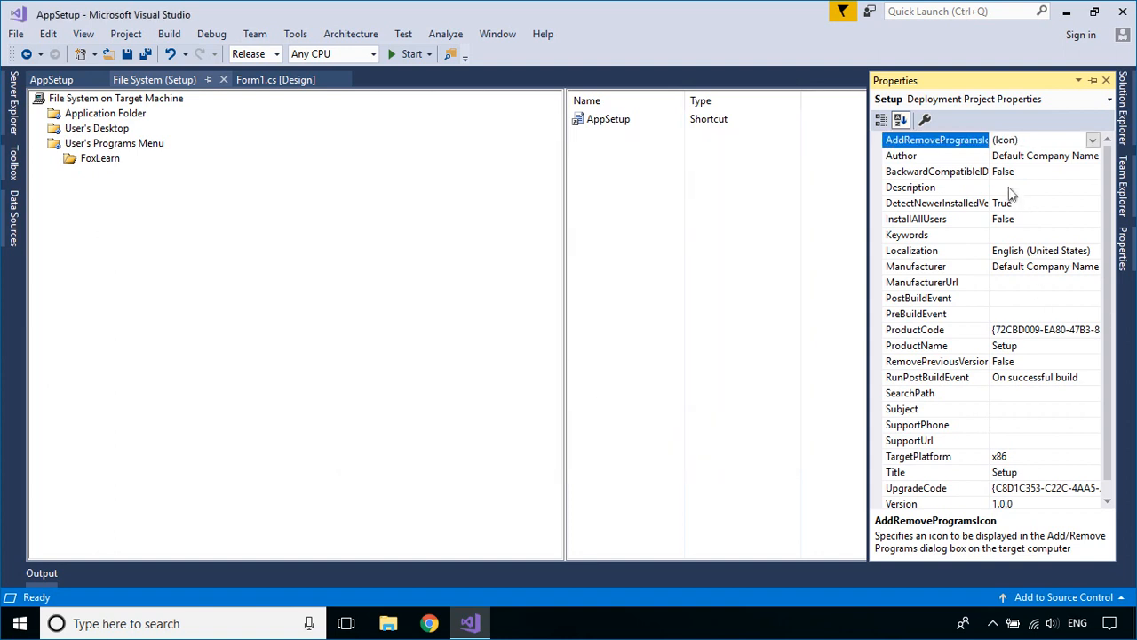
# - Set the Setup project's author to FoxLearn and its manufacturer to FoxLearn Channel
pyautogui.click(1072, 158)
pyautogui.write('FoxLearn')
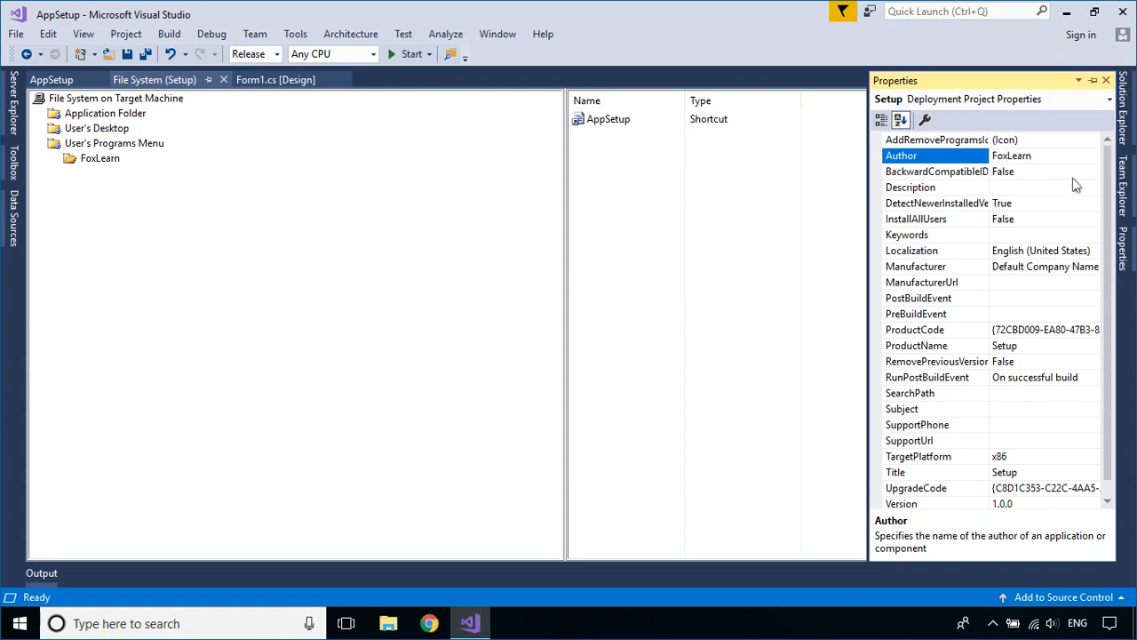
pyautogui.click(1071, 268)
pyautogui.click(1071, 267)
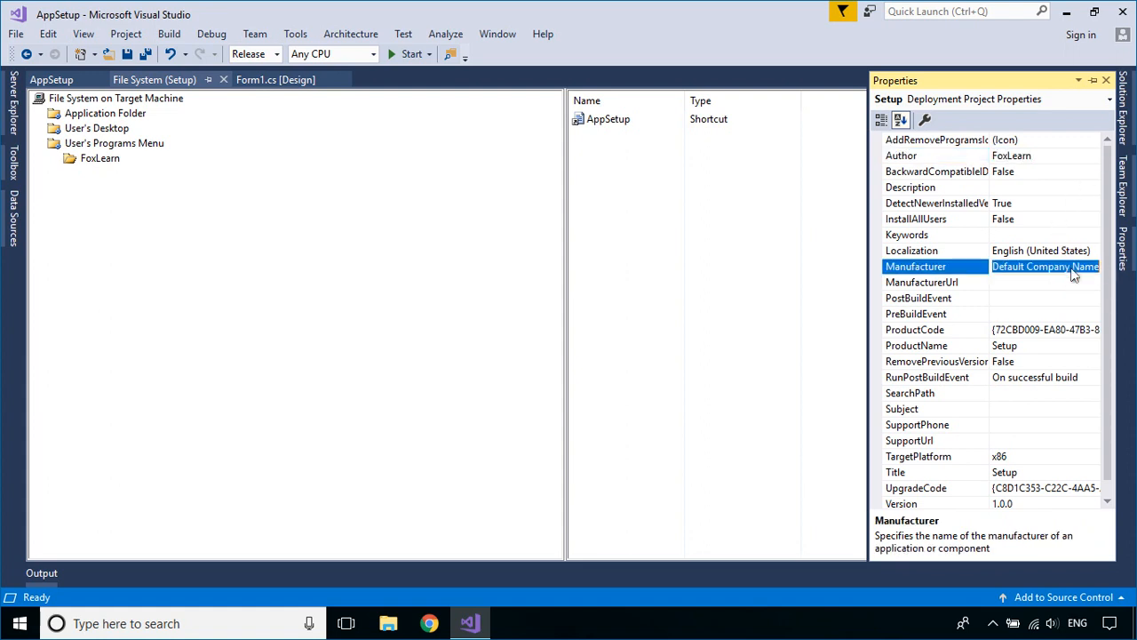
pyautogui.write('FoxLearn Channel')
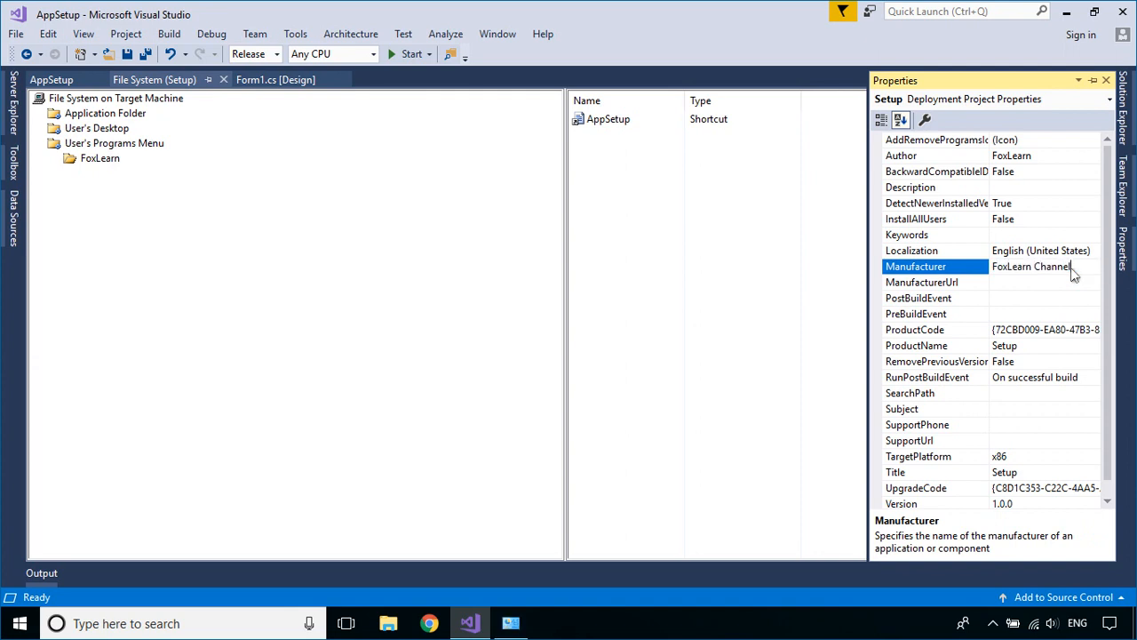
# - Change the Setup project's product name and title to App Setup
pyautogui.click(997, 350)
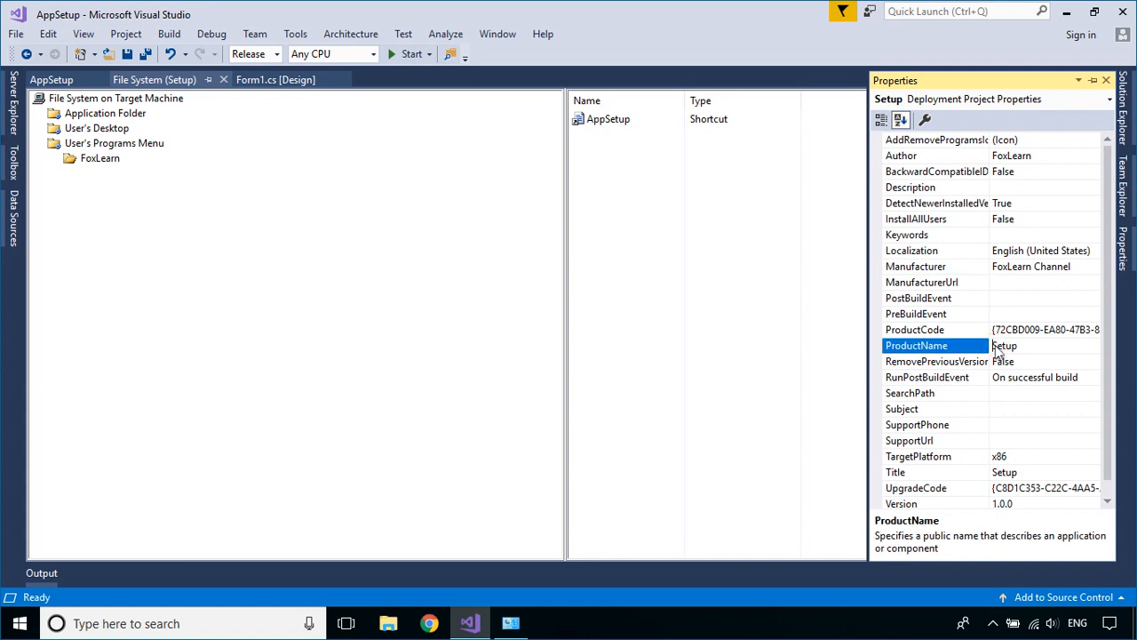
pyautogui.write('App')
pyautogui.click(997, 475)
pyautogui.write('App')
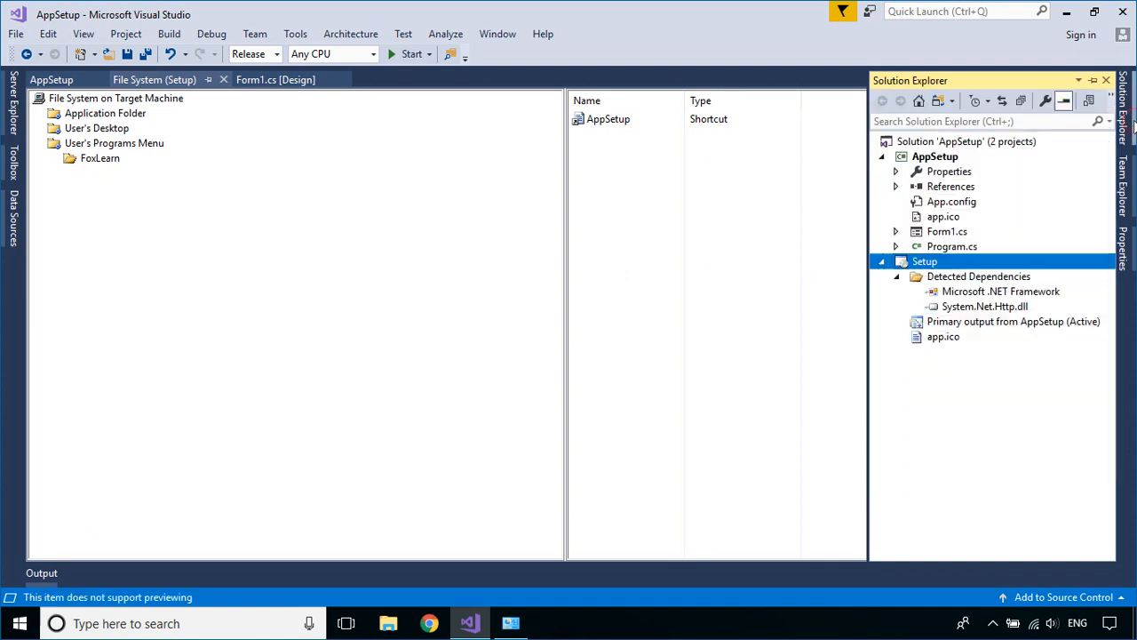
# - Rebuild the Setup project in the Release configuration
pyautogui.click(1124, 107)
pyautogui.rightClick(952, 265)
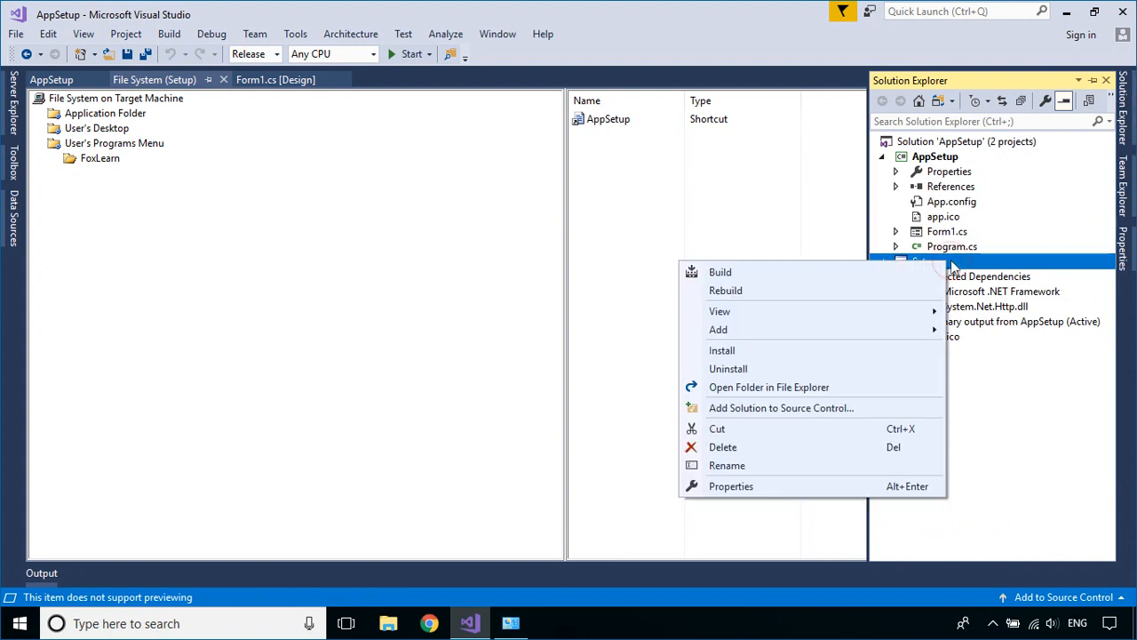
pyautogui.click(790, 296)
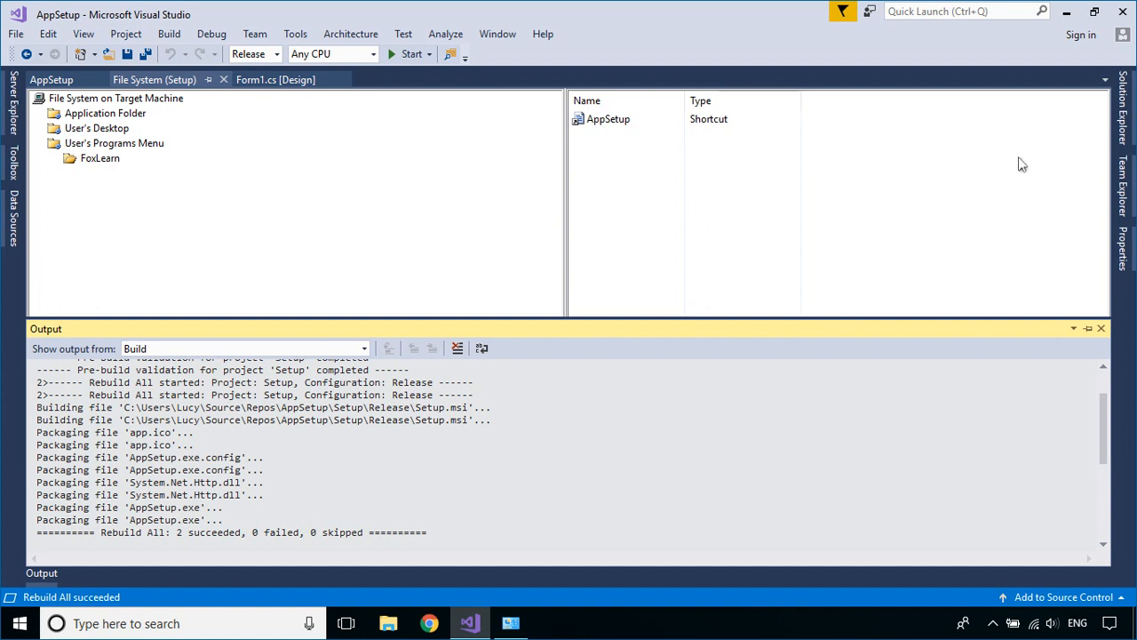
# - Open the Setup project's folder in File Explorer and go into its Release subfolder
pyautogui.click(1124, 106)
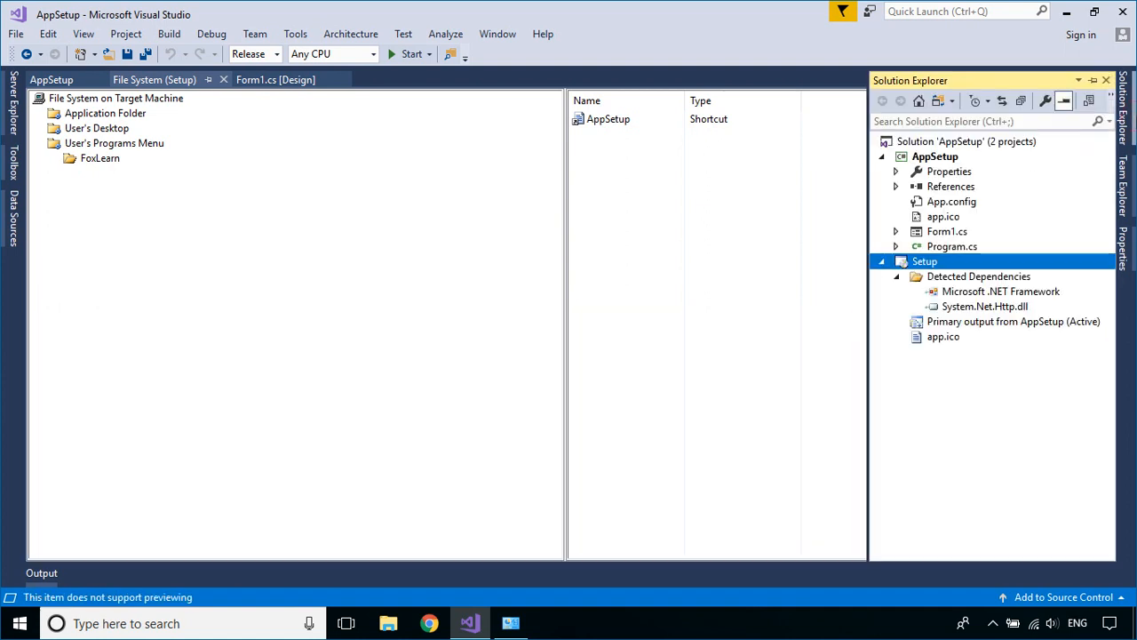
pyautogui.rightClick(929, 266)
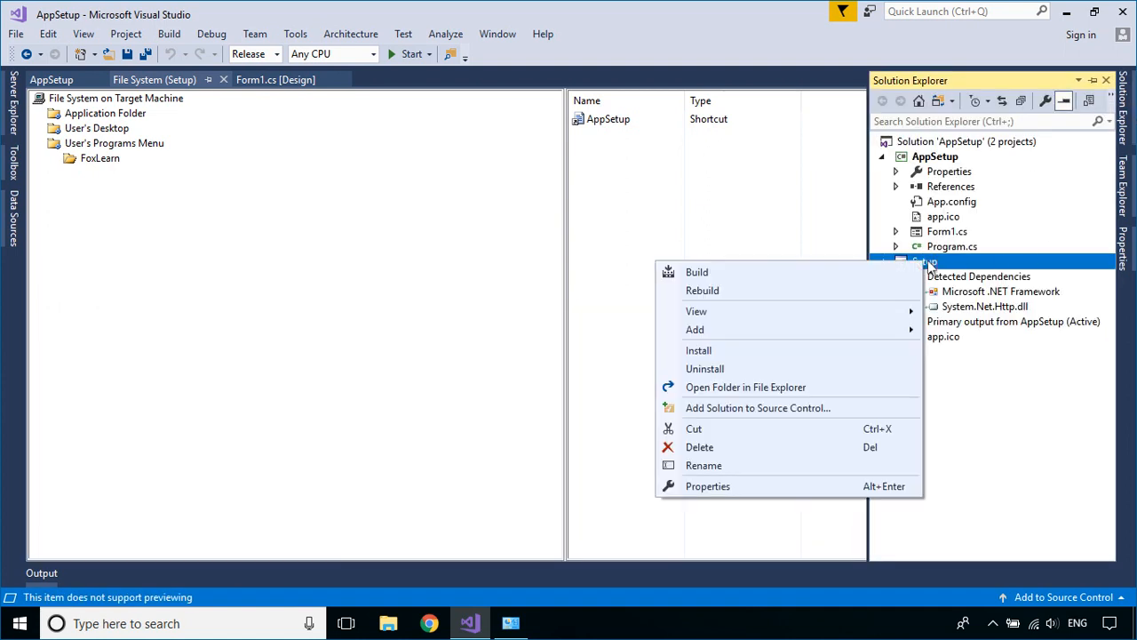
pyautogui.click(769, 390)
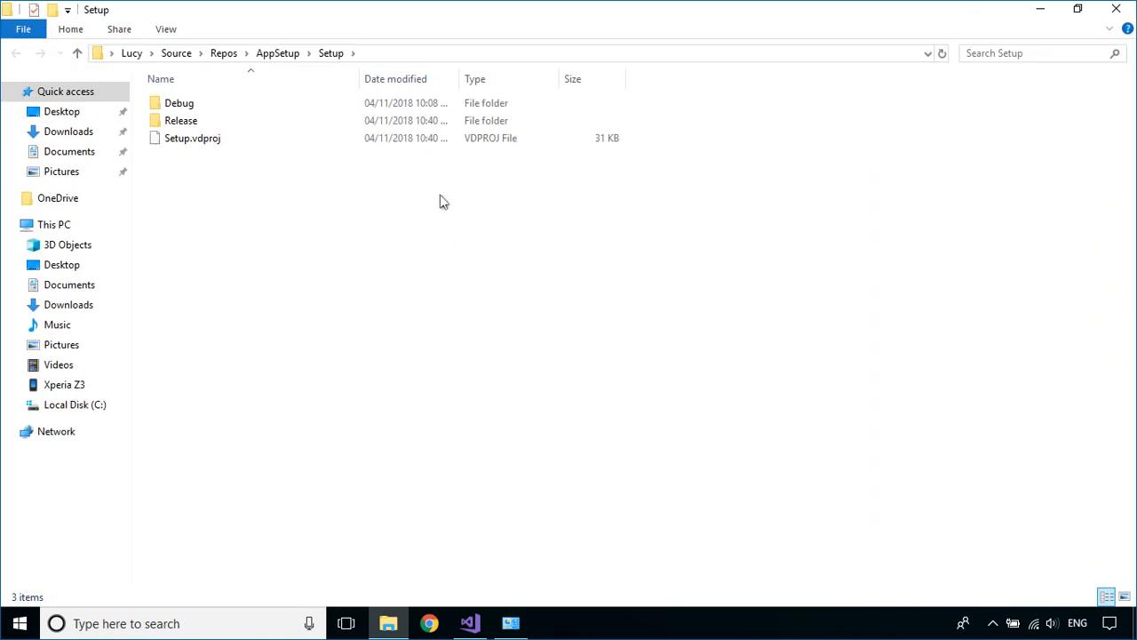
pyautogui.doubleClick(449, 120)
# - Run the Setup Windows Installer package and install App Setup in the default folder for the current user only
pyautogui.doubleClick(511, 126)
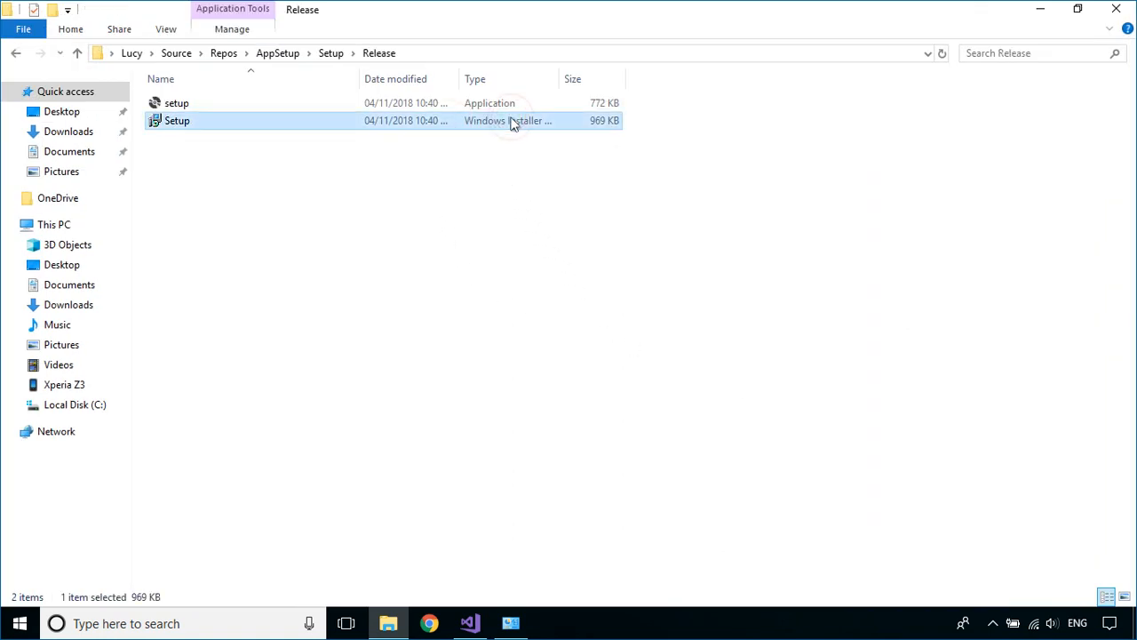
pyautogui.click(730, 453)
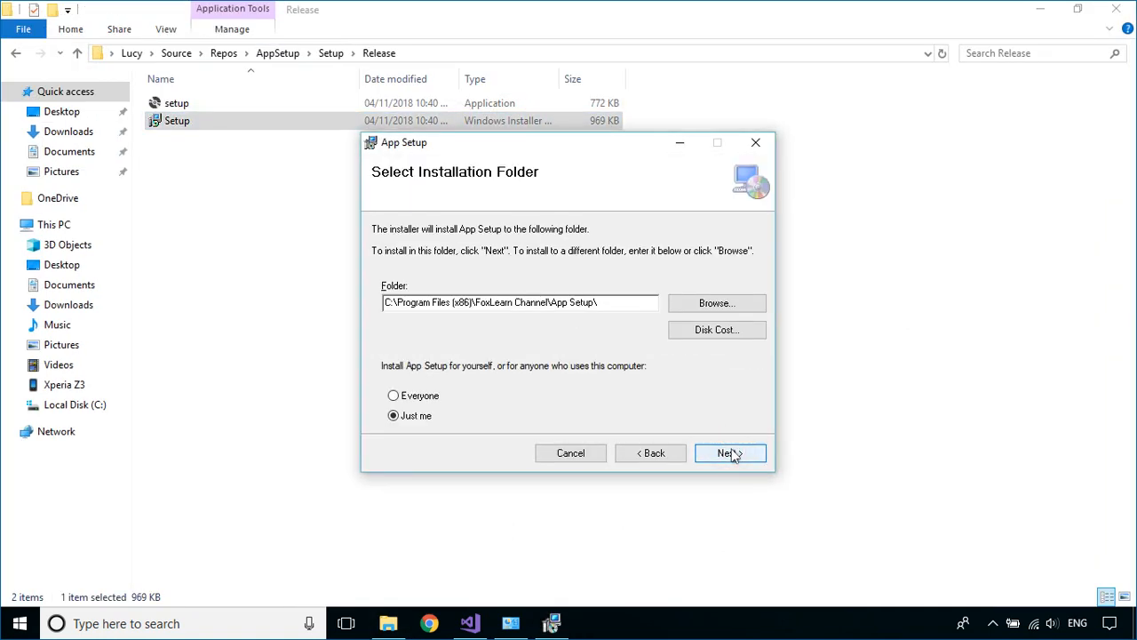
pyautogui.click(729, 452)
pyautogui.click(730, 455)
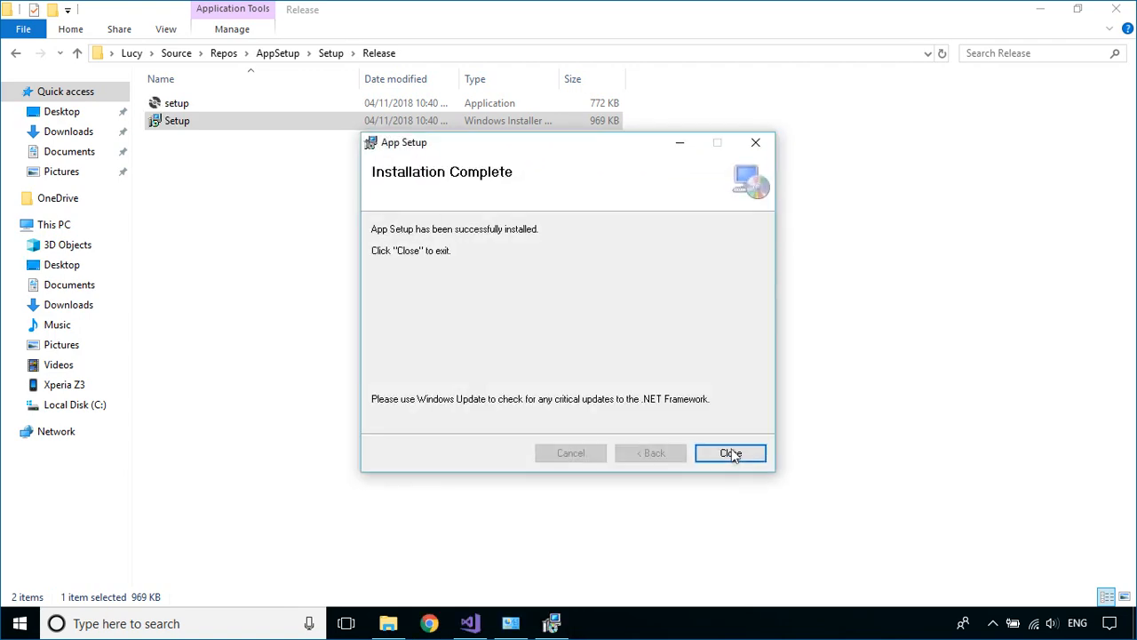
pyautogui.click(731, 456)
# - Check the App Setup entry in Programs and Features, and look for the AppSetup shortcut on the desktop
pyautogui.click(511, 623)
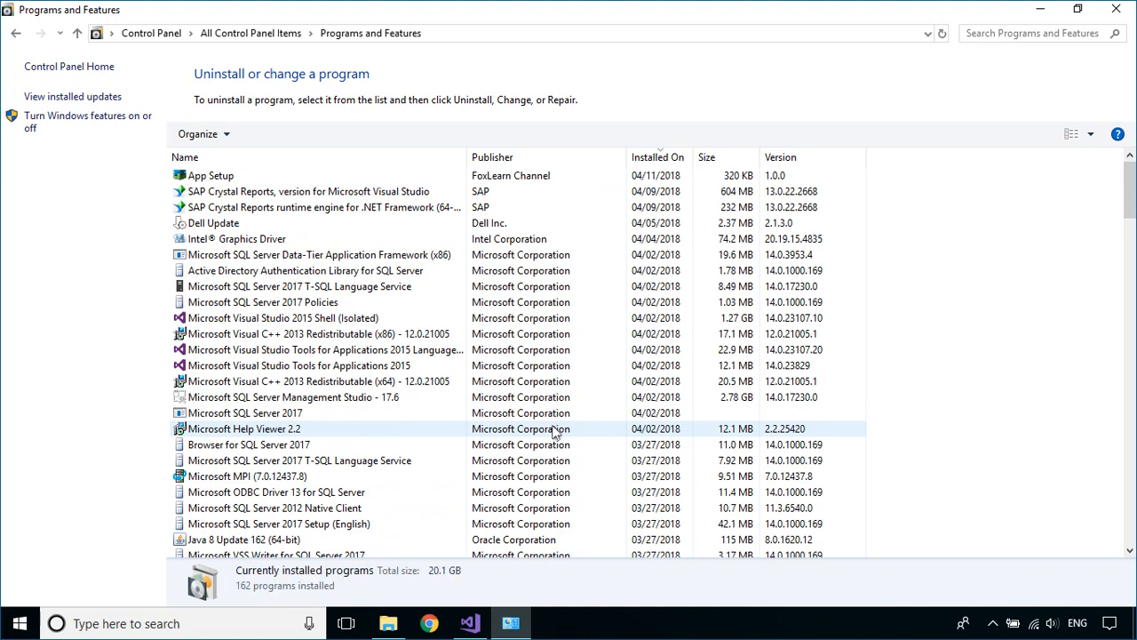
pyautogui.click(577, 178)
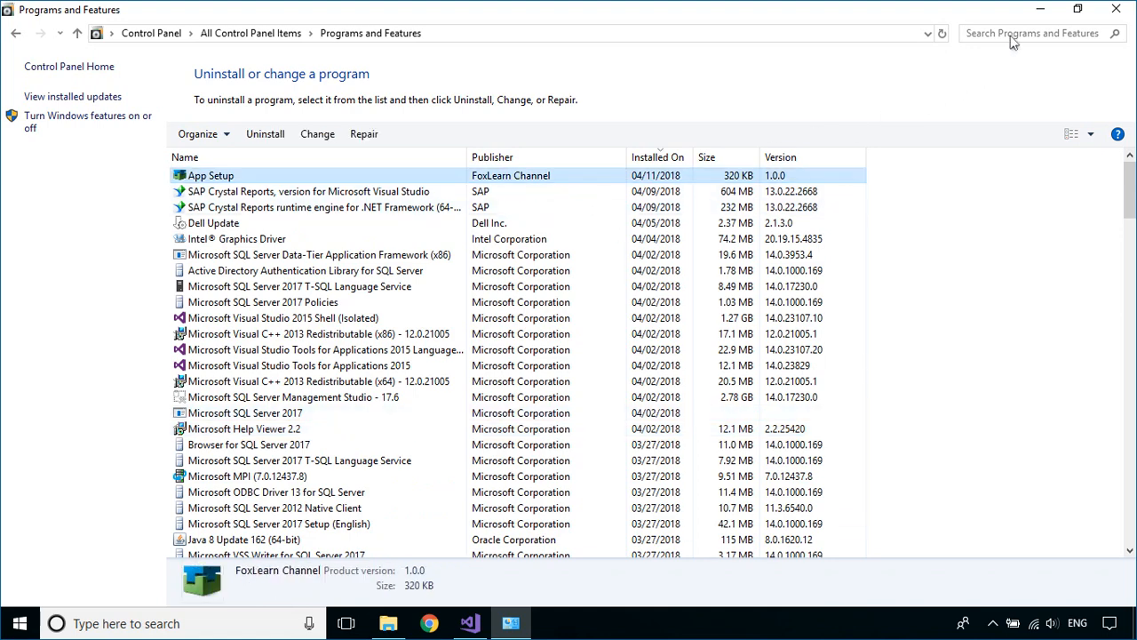
pyautogui.click(1037, 10)
pyautogui.click(1037, 10)
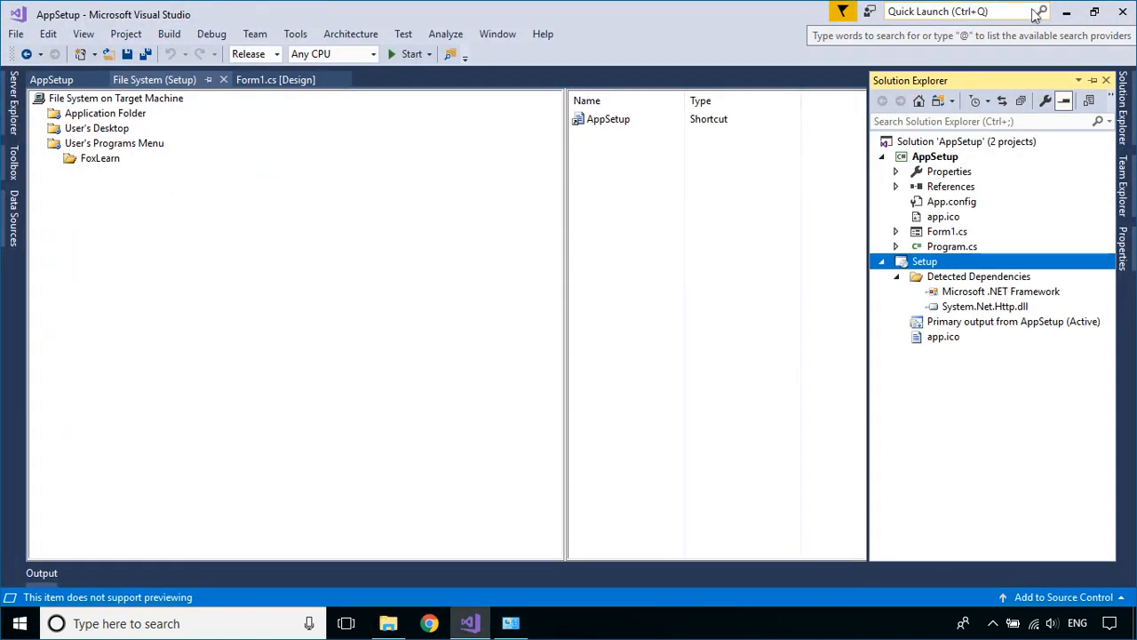
pyautogui.click(1066, 12)
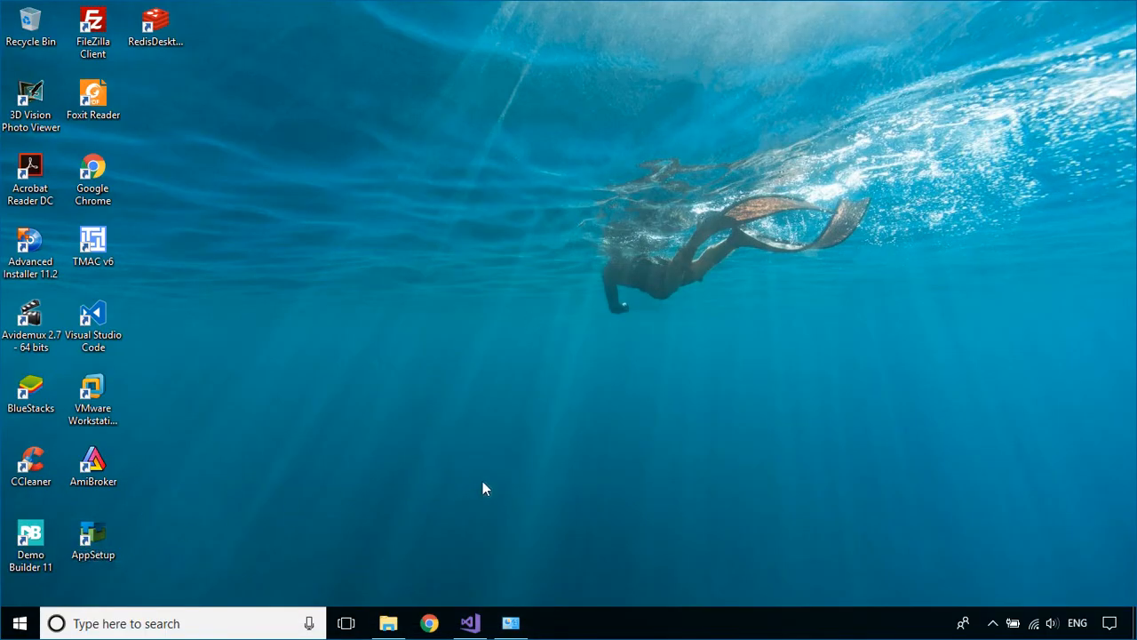
# - Return to Visual Studio, uninstall the app through the Setup project, and check the desktop for the shortcut's removal
pyautogui.click(470, 623)
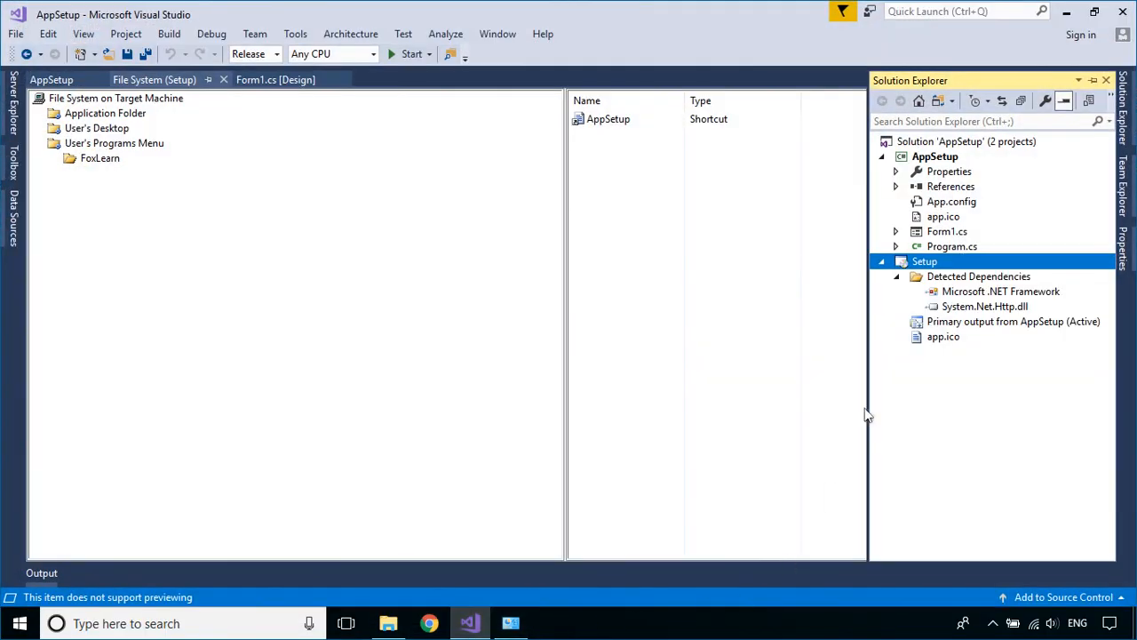
pyautogui.rightClick(921, 263)
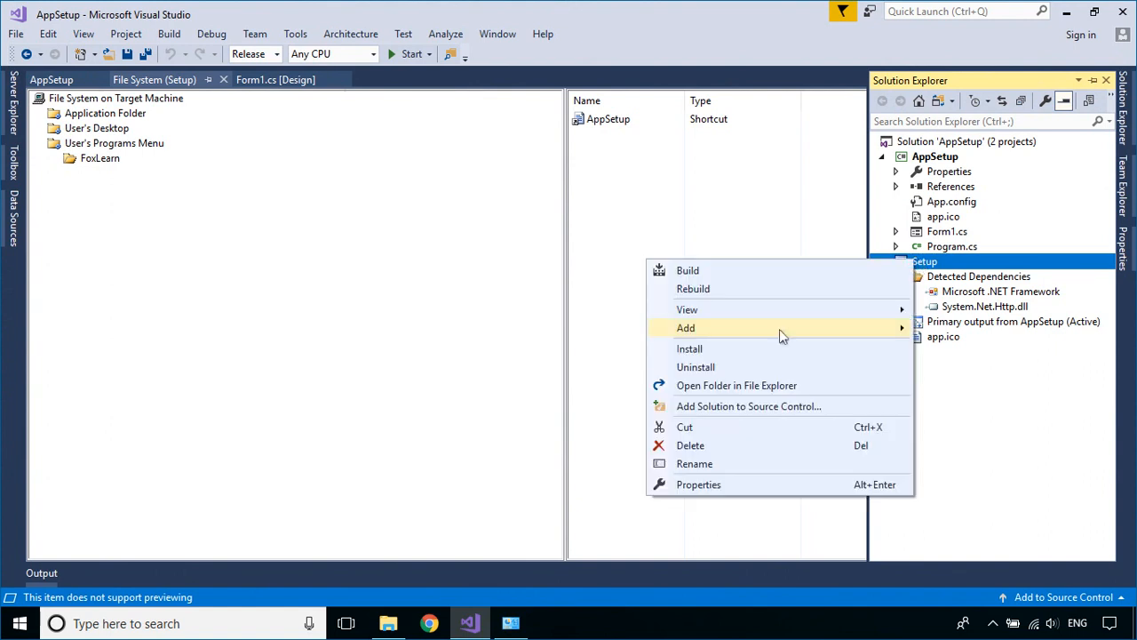
pyautogui.click(747, 369)
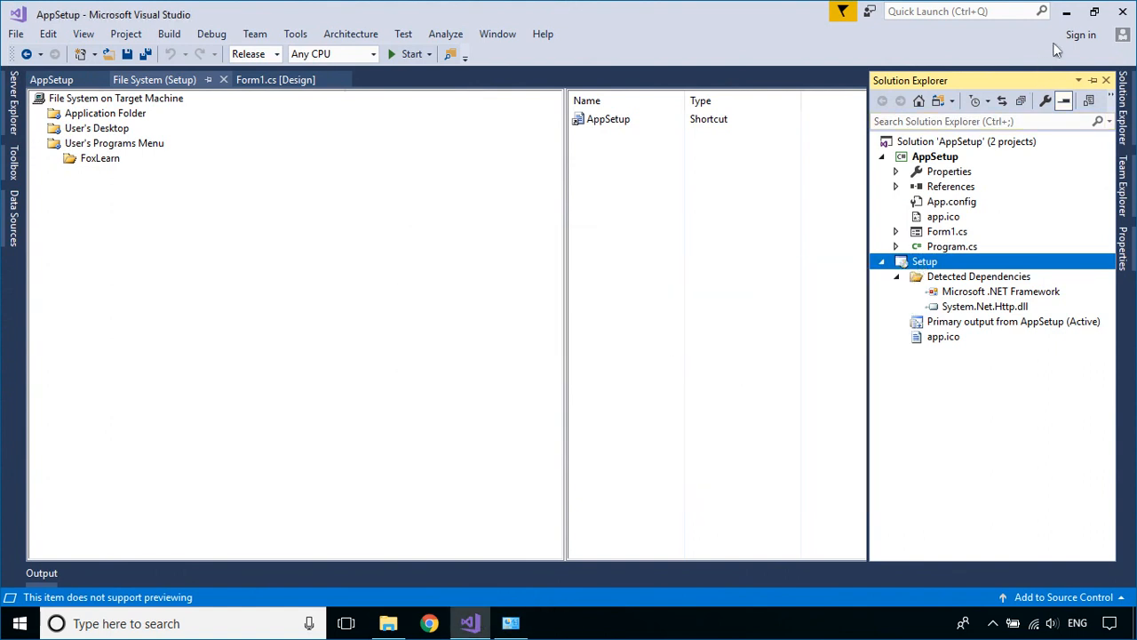
pyautogui.click(1066, 12)
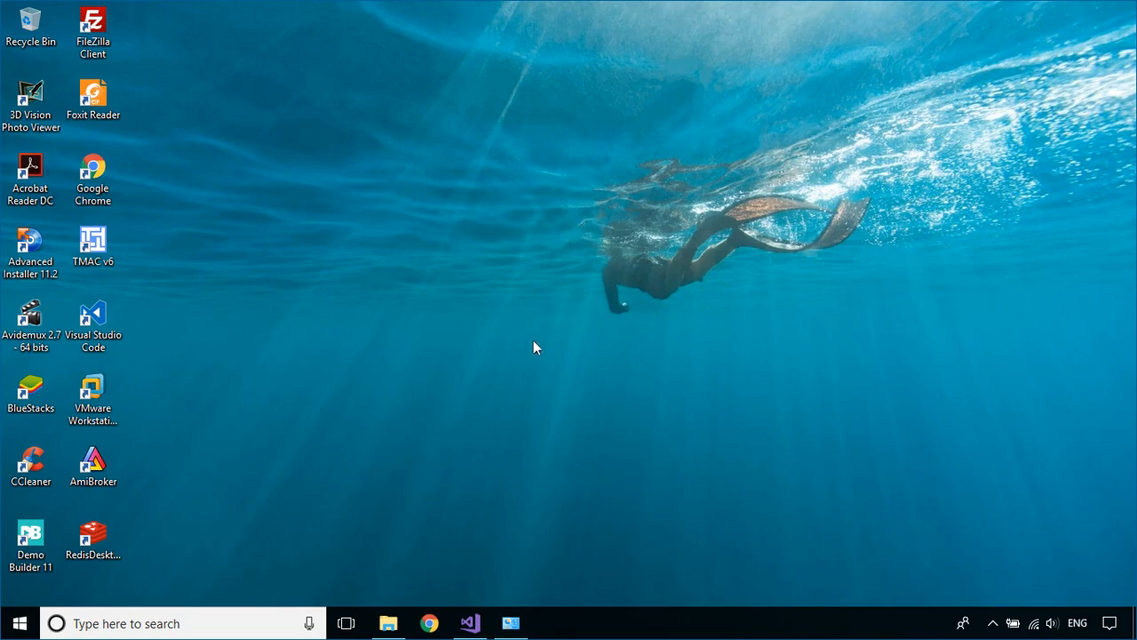
pyautogui.click(471, 623)
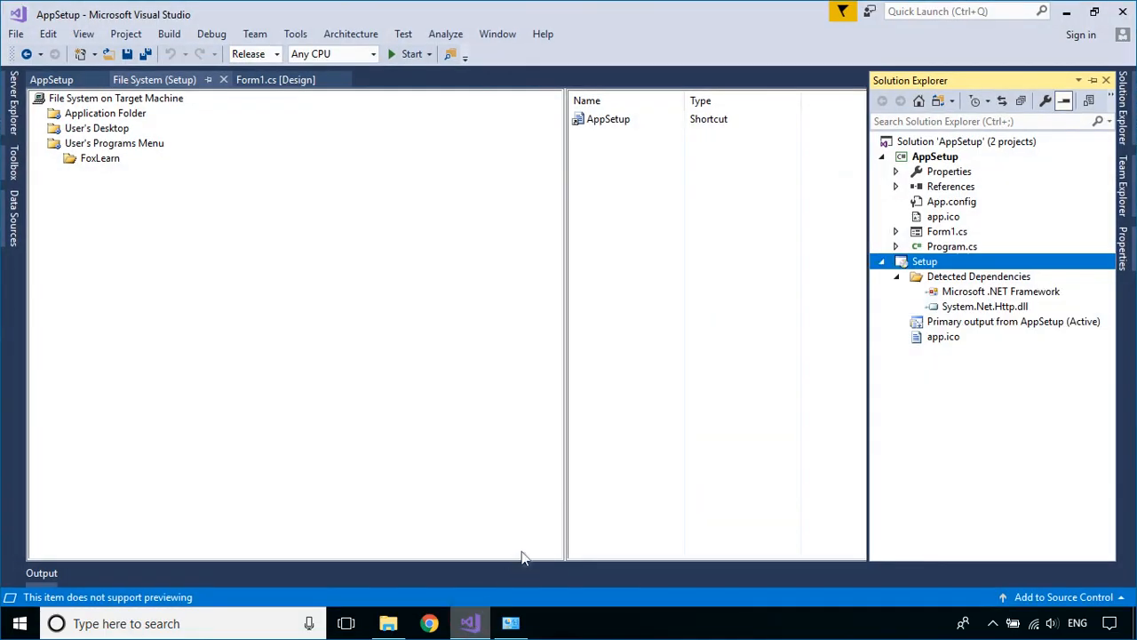